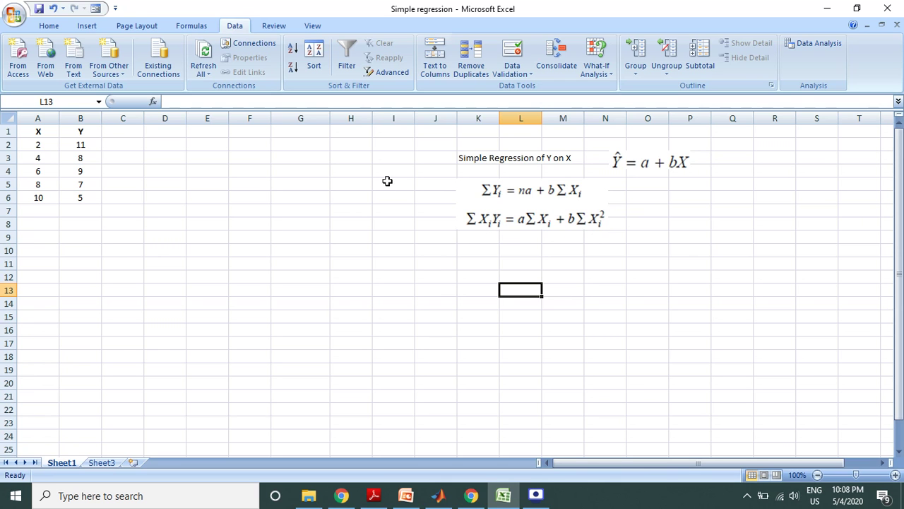
# Add an X^2 column in C1, calculating =A2^2 in C2 and filling the formula down through C6.
pyautogui.click(116, 131)
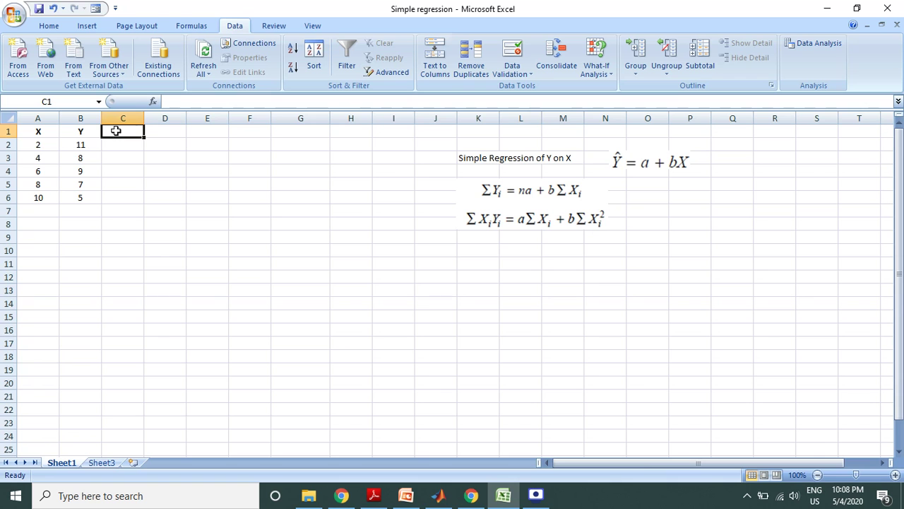
pyautogui.write('X')
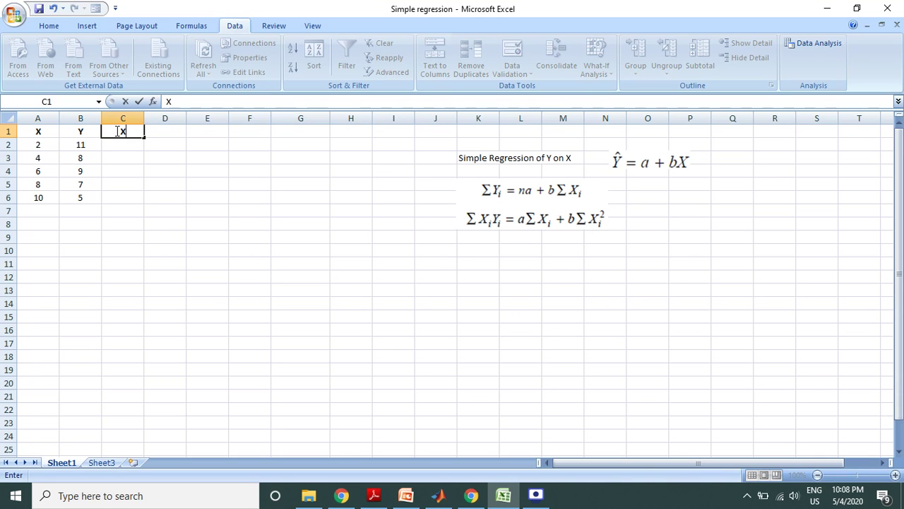
pyautogui.write('^2')
pyautogui.click(118, 149)
pyautogui.write('=')
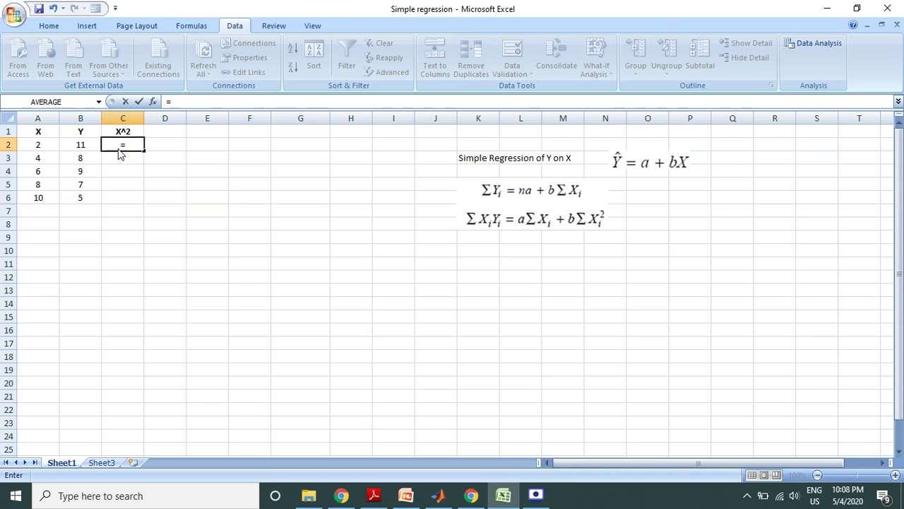
pyautogui.write('A')
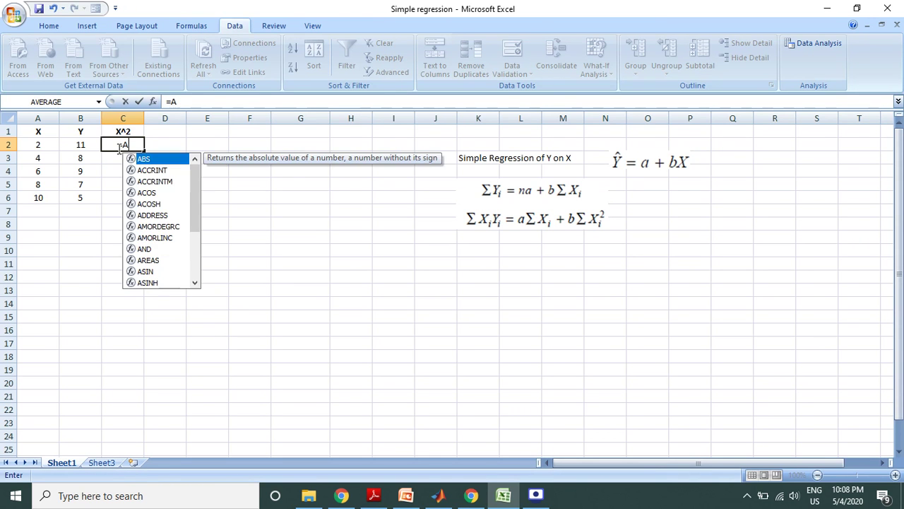
pyautogui.write('2^2')
pyautogui.press('Return')
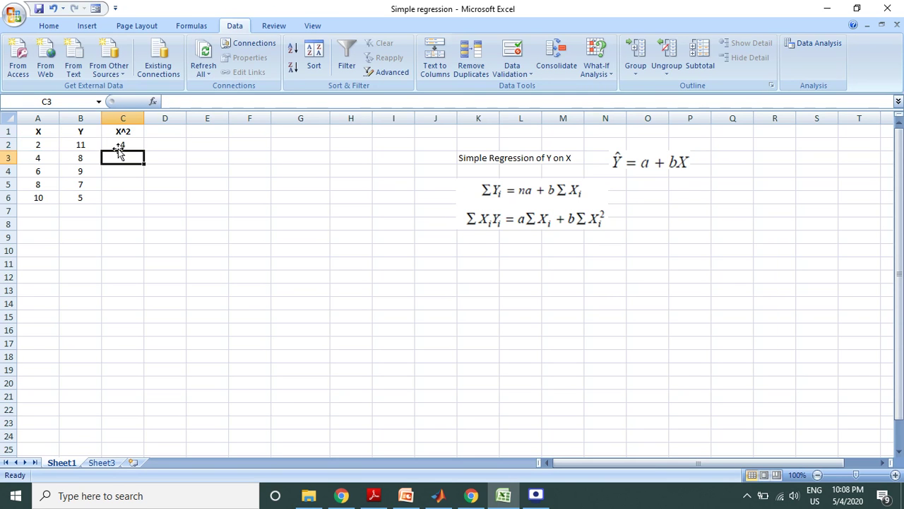
pyautogui.click(123, 143)
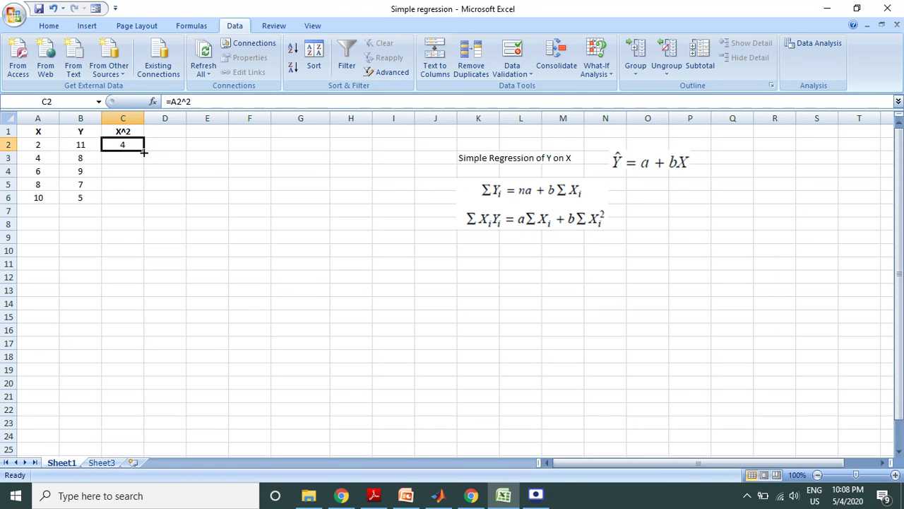
pyautogui.moveTo(145, 153); pyautogui.dragTo(144, 203)
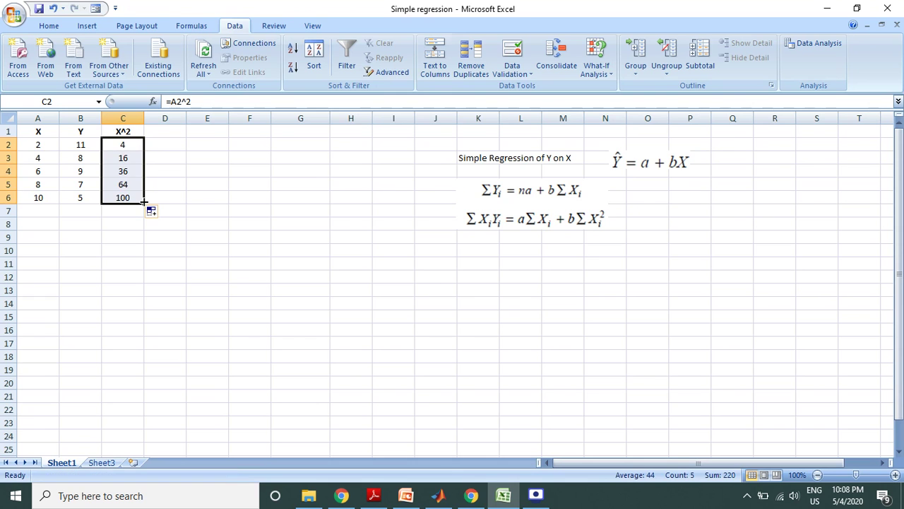
# Enter the heading X*Y in cell D1 for the product column.
pyautogui.click(162, 142)
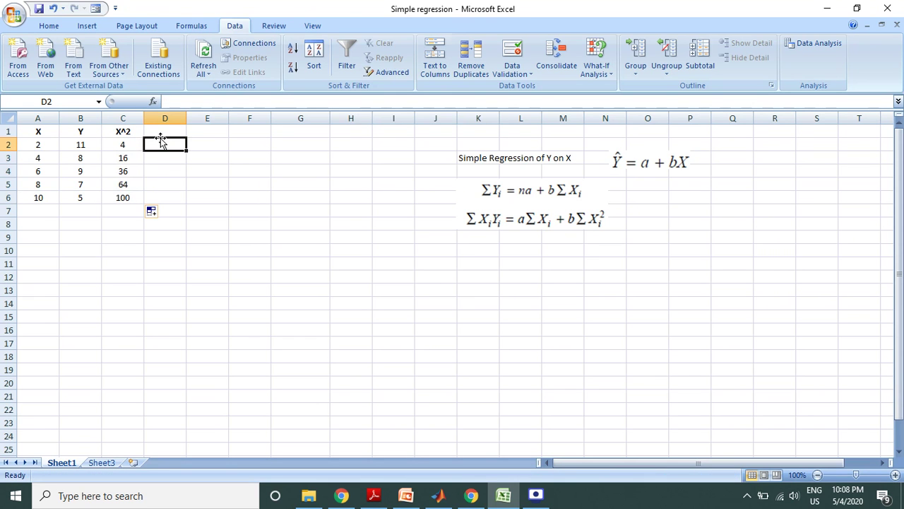
pyautogui.click(158, 131)
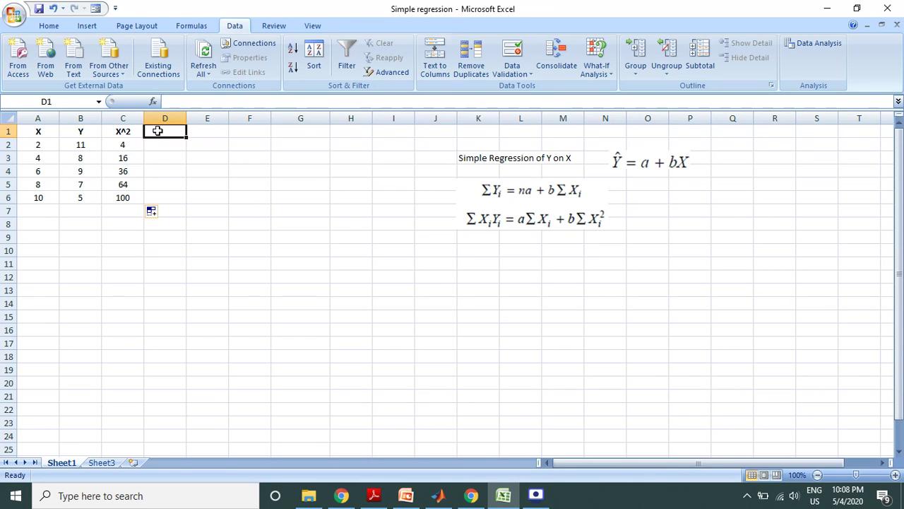
pyautogui.write('X*Y')
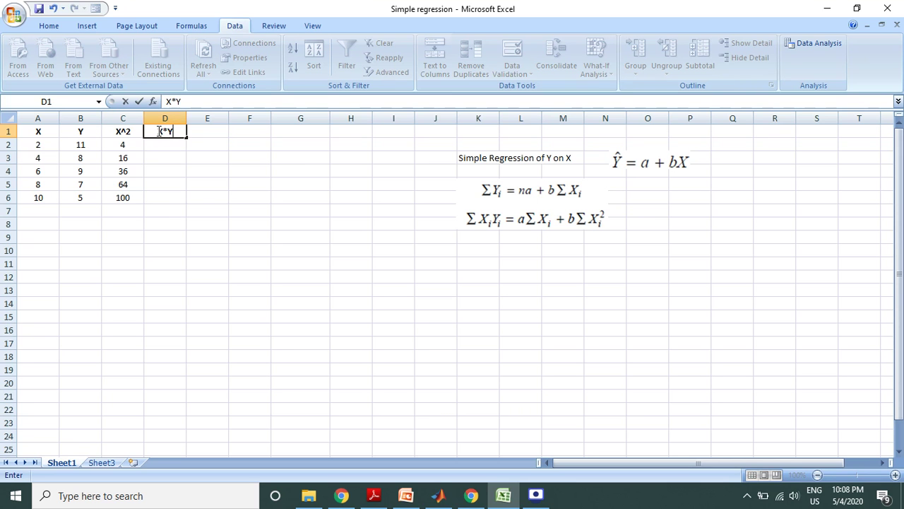
pyautogui.click(162, 145)
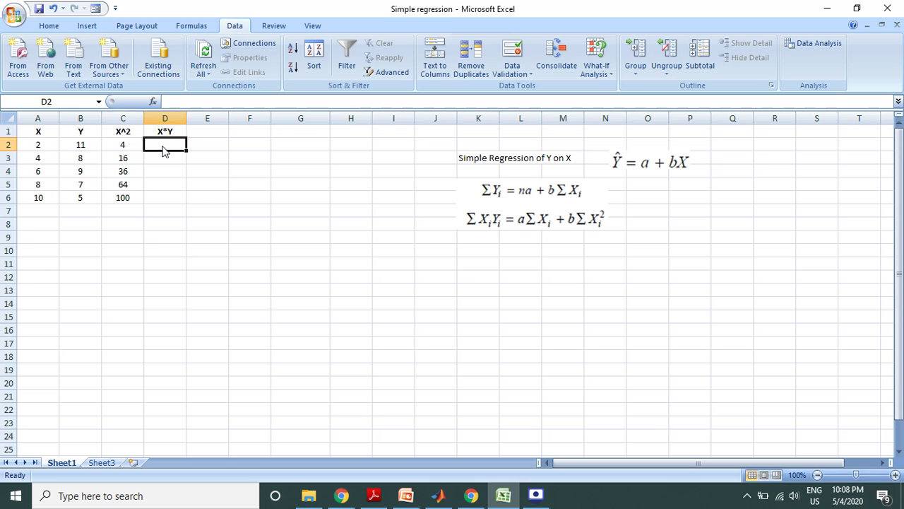
pyautogui.write('A2')
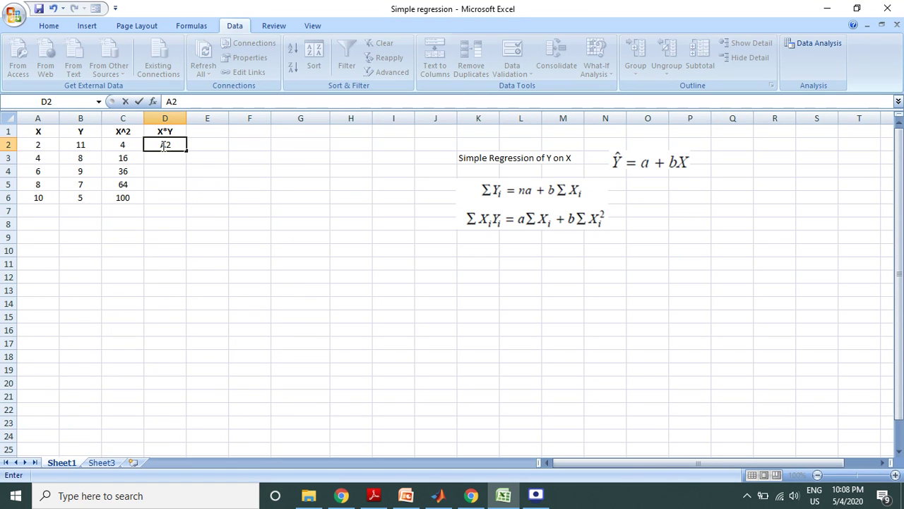
pyautogui.write('8B2')
pyautogui.press('BackSpace')
pyautogui.press('BackSpace')
pyautogui.press('BackSpace')
pyautogui.press('BackSpace')
pyautogui.press('BackSpace')
# Calculate the product with =A2*B2 in D2 and fill the formula down through D6.
pyautogui.write('=A2')
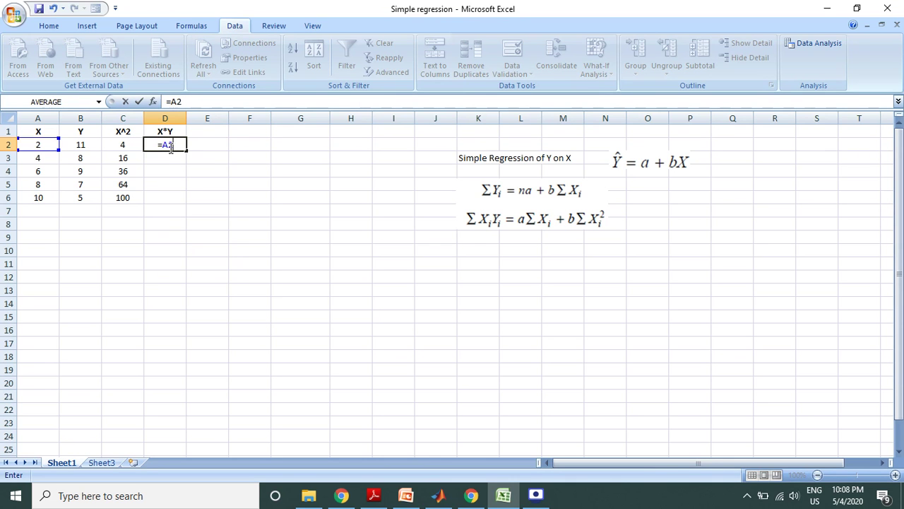
pyautogui.write('*B2')
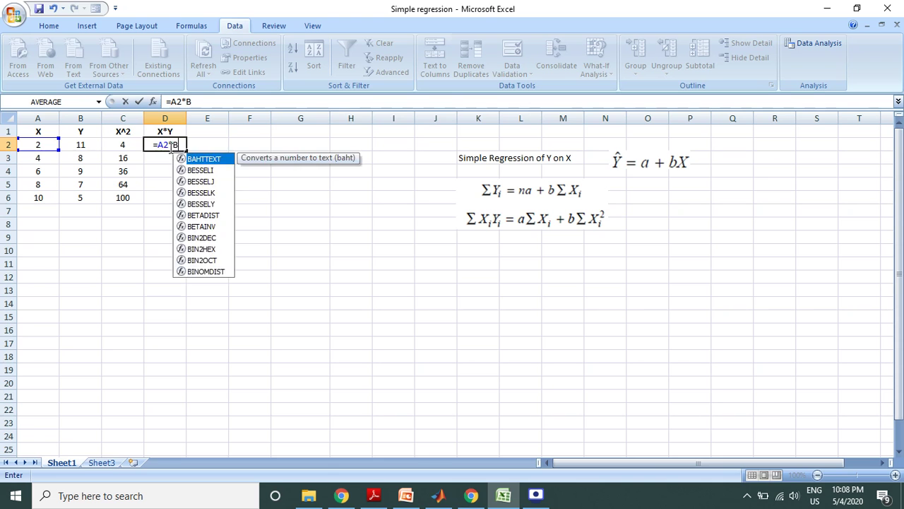
pyautogui.press('Return')
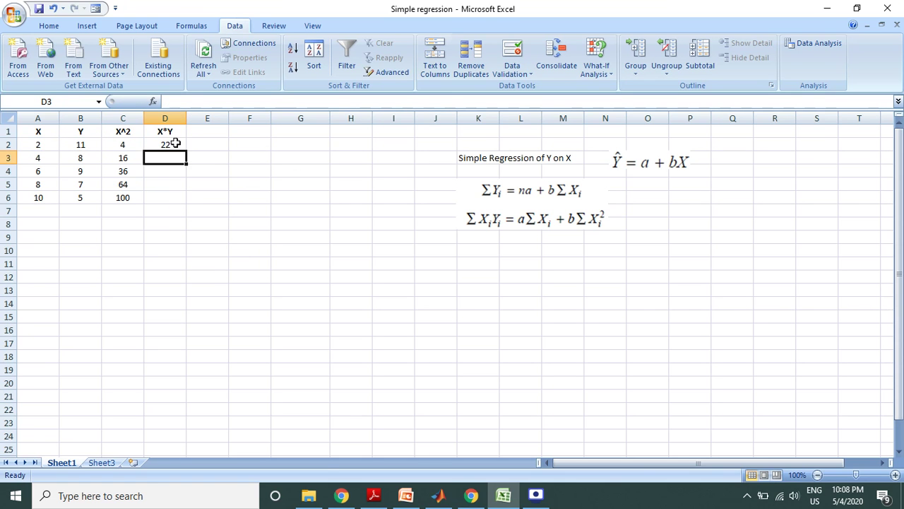
pyautogui.click(174, 143)
pyautogui.moveTo(185, 150); pyautogui.dragTo(186, 203)
# Total the X column in A7 with =sum(A2:A6) and fill the formula across through D7.
pyautogui.click(34, 208)
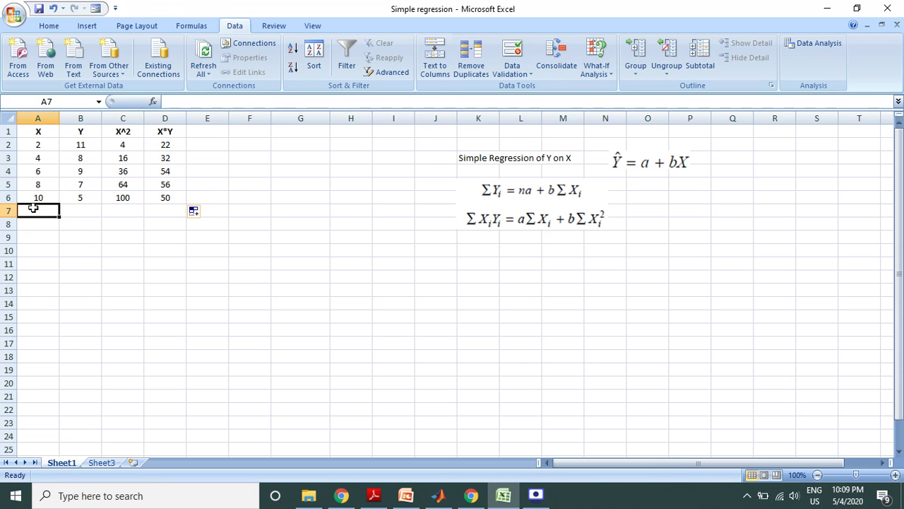
pyautogui.write('=sum')
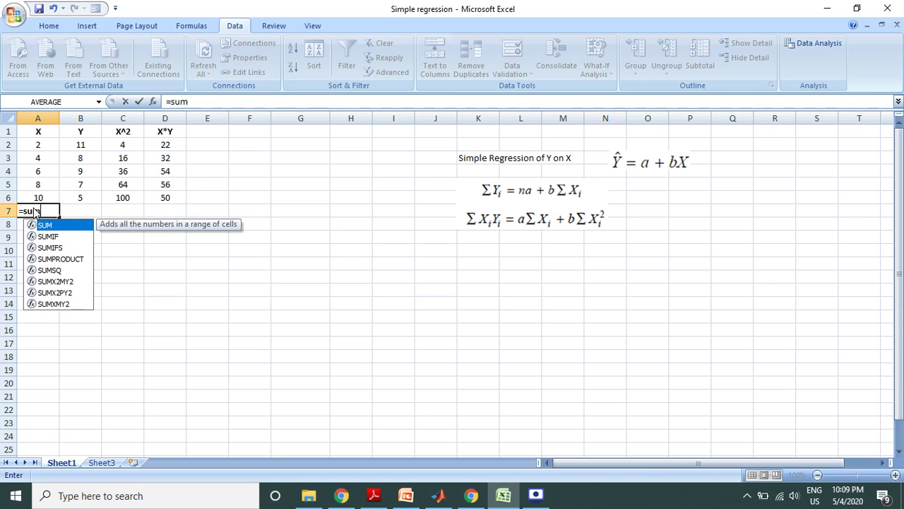
pyautogui.write('(')
pyautogui.moveTo(38, 144); pyautogui.dragTo(41, 199)
pyautogui.write(')')
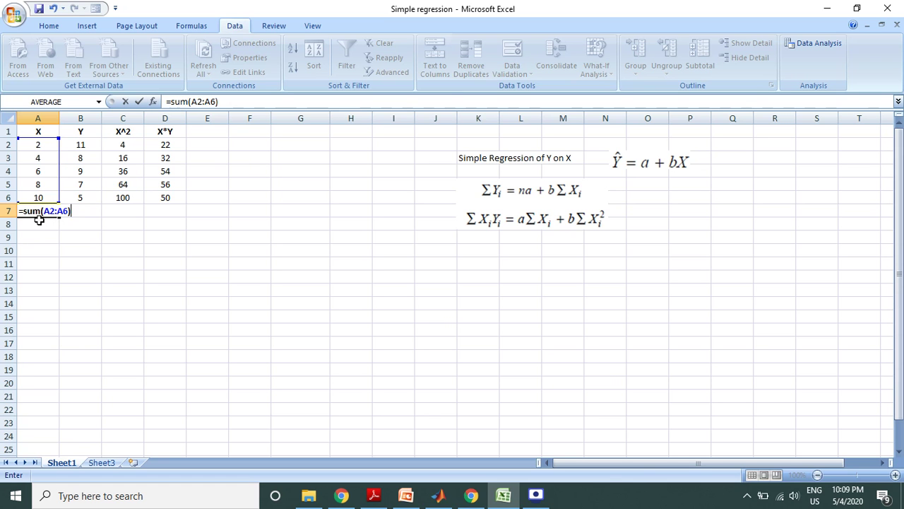
pyautogui.press('Return')
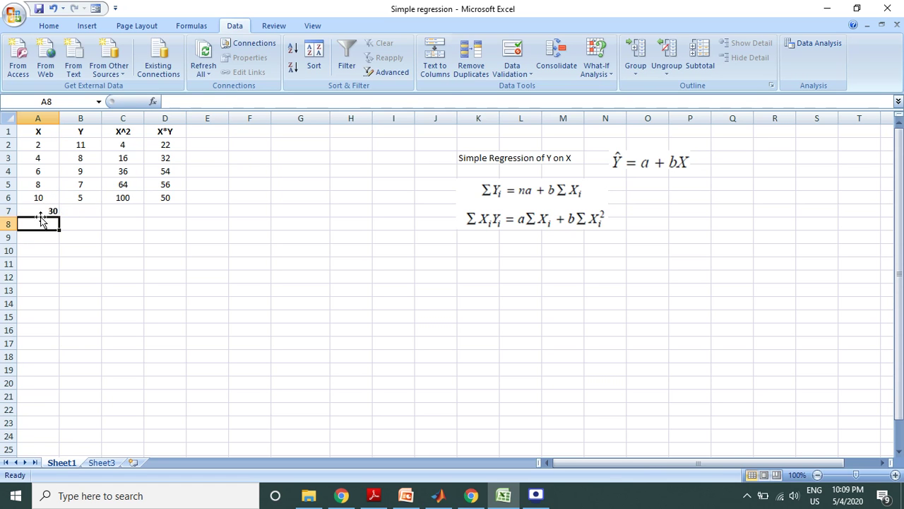
pyautogui.click(52, 212)
pyautogui.moveTo(59, 215); pyautogui.dragTo(175, 217)
# Write the normal equations as text: 40=5*a+30*b in C10 and 214=30*a+220*b in C11.
pyautogui.click(124, 249)
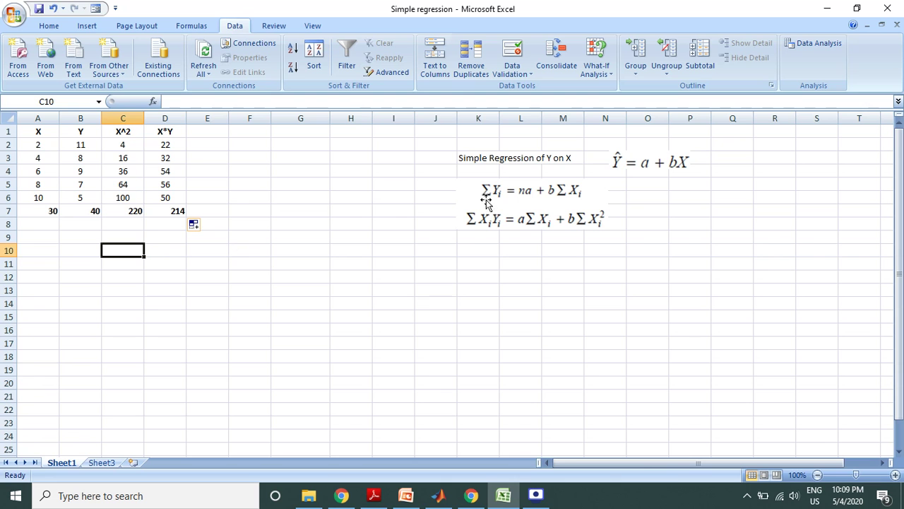
pyautogui.write('40')
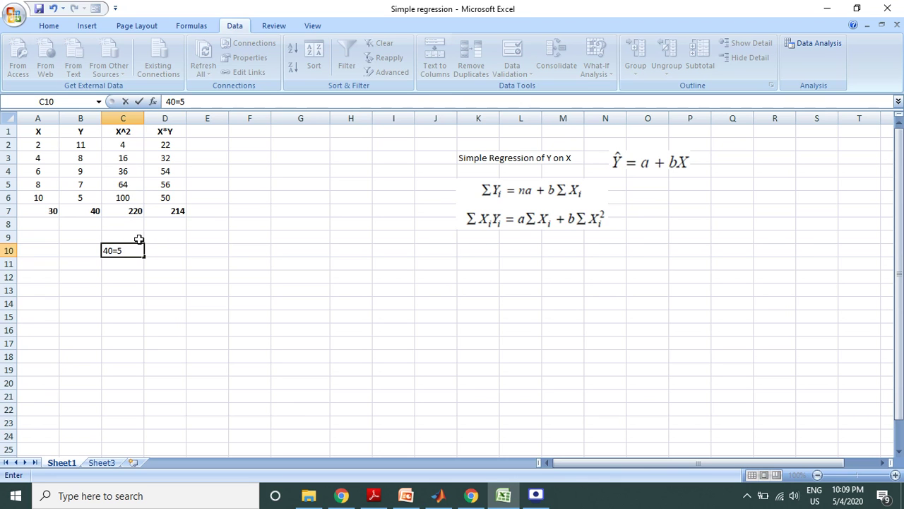
pyautogui.write('=5*')
pyautogui.write('30*b')
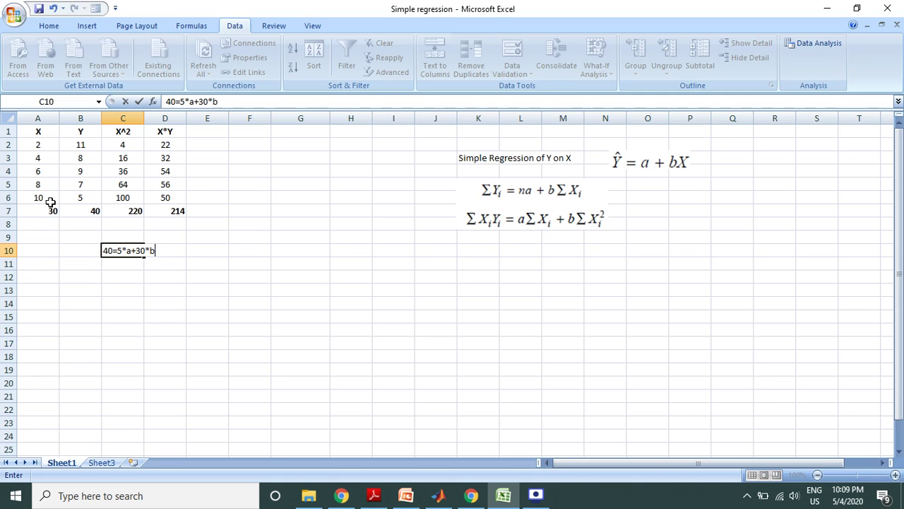
pyautogui.click(106, 262)
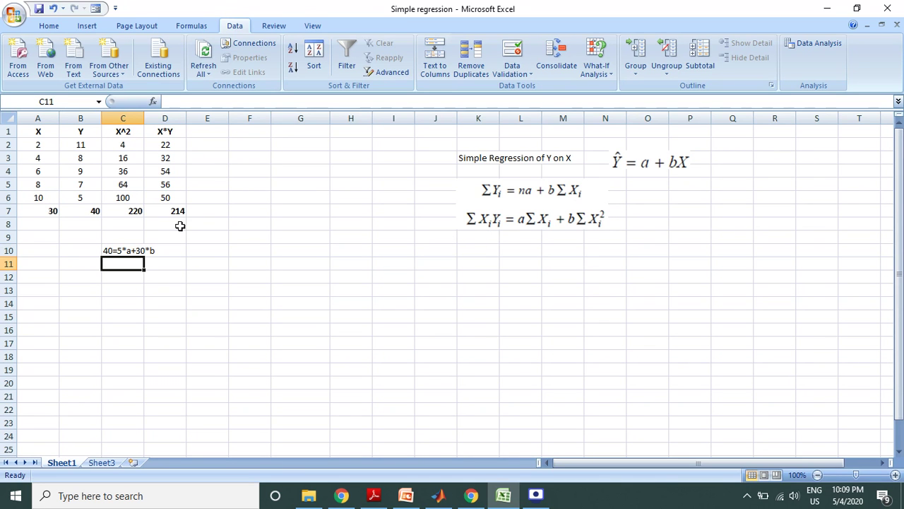
pyautogui.write('214=')
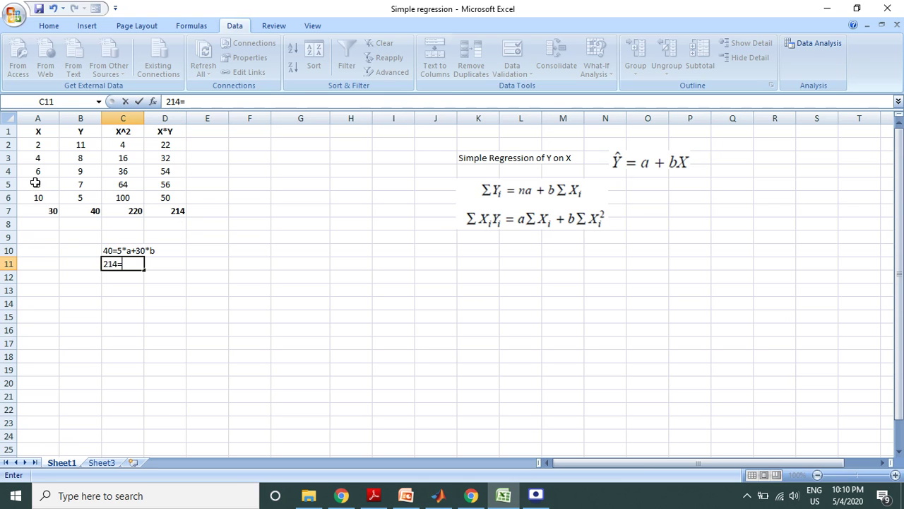
pyautogui.write('30*a+')
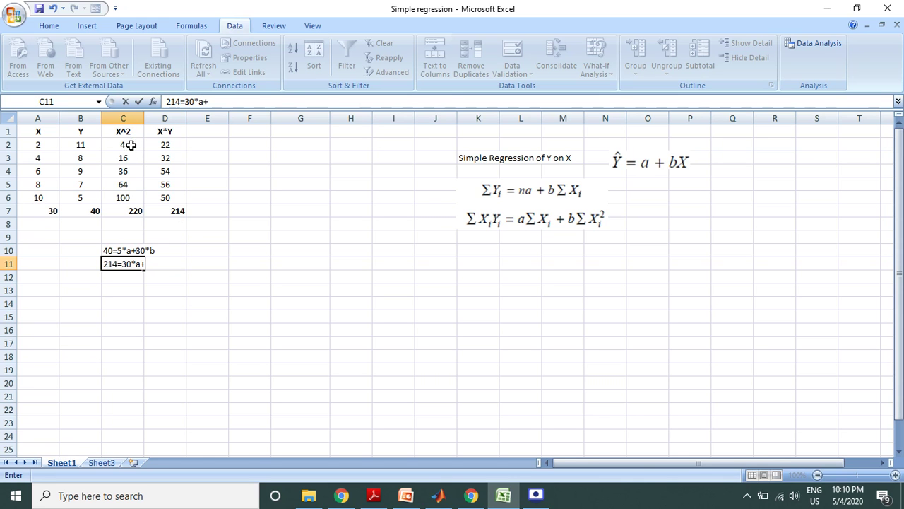
pyautogui.write('20*b')
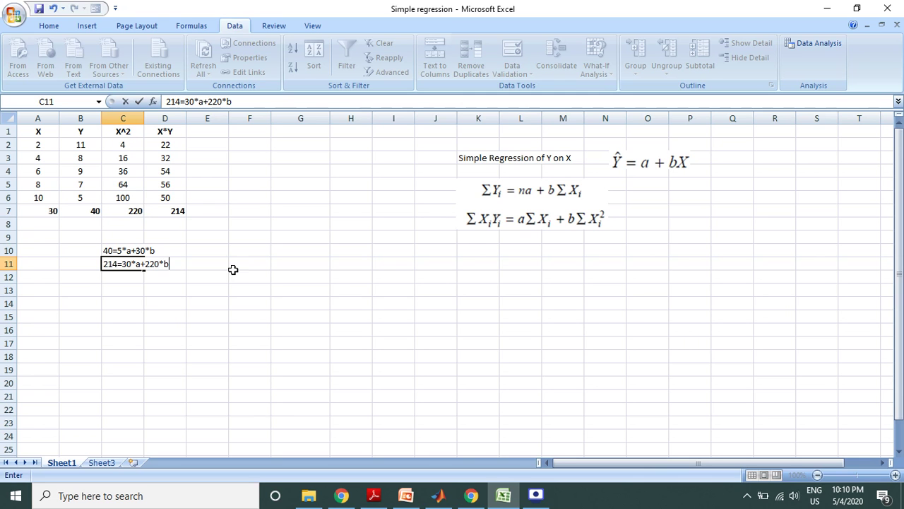
# Record the solved coefficients as text: a=11.9 in C13 and b=-0.65 in C14.
pyautogui.click(109, 289)
pyautogui.write('a')
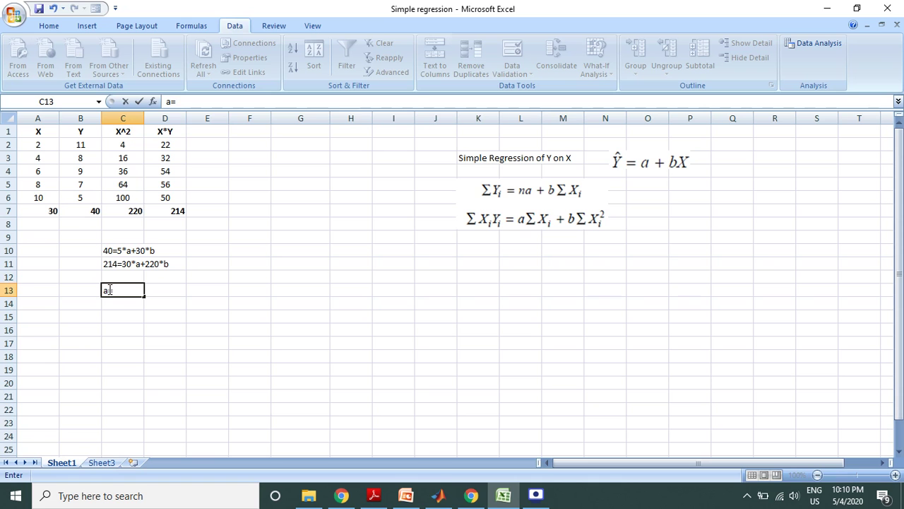
pyautogui.write('=11.9')
pyautogui.click(111, 303)
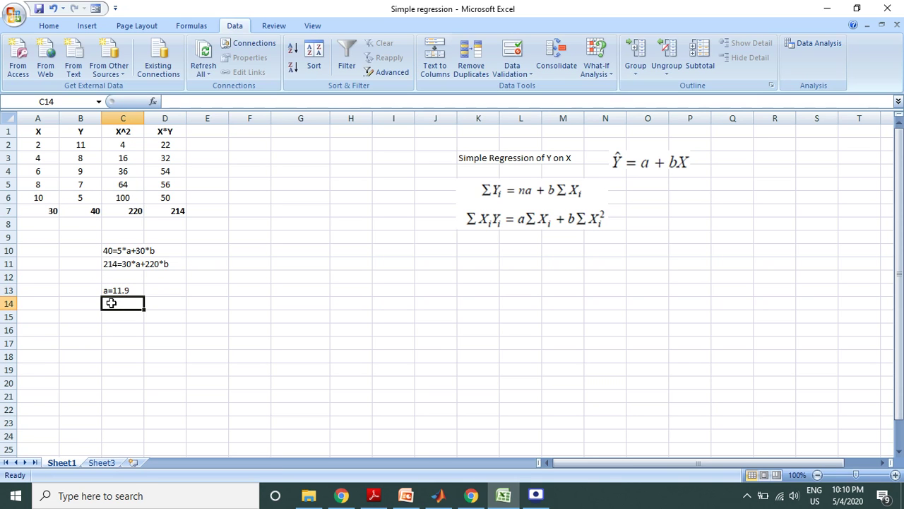
pyautogui.write('b')
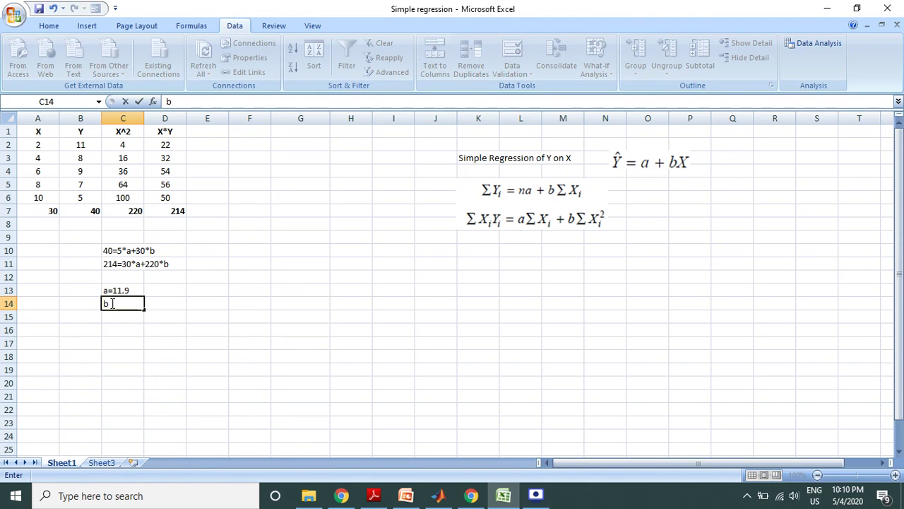
pyautogui.write('=-0')
pyautogui.write('.65')
pyautogui.click(199, 319)
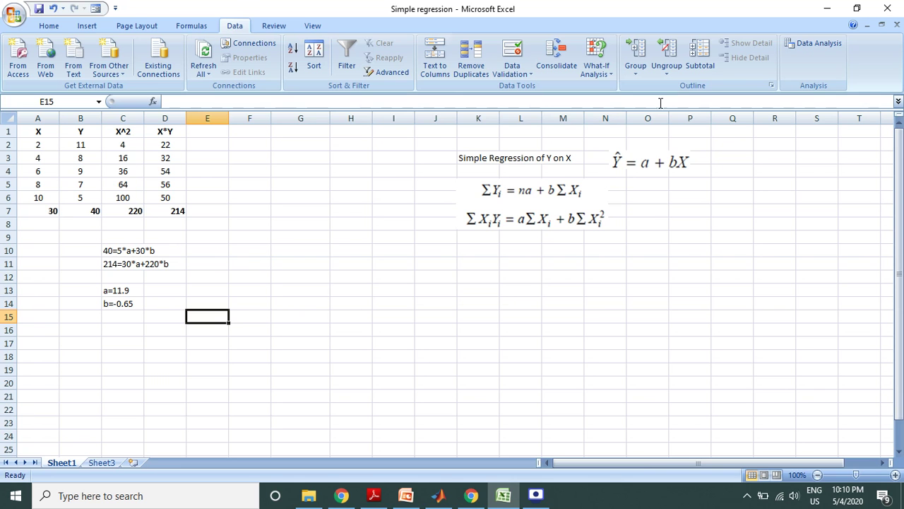
# Write the fitted regression equation y=11.9-0.65x in cell O5, below the general equation.
pyautogui.click(661, 185)
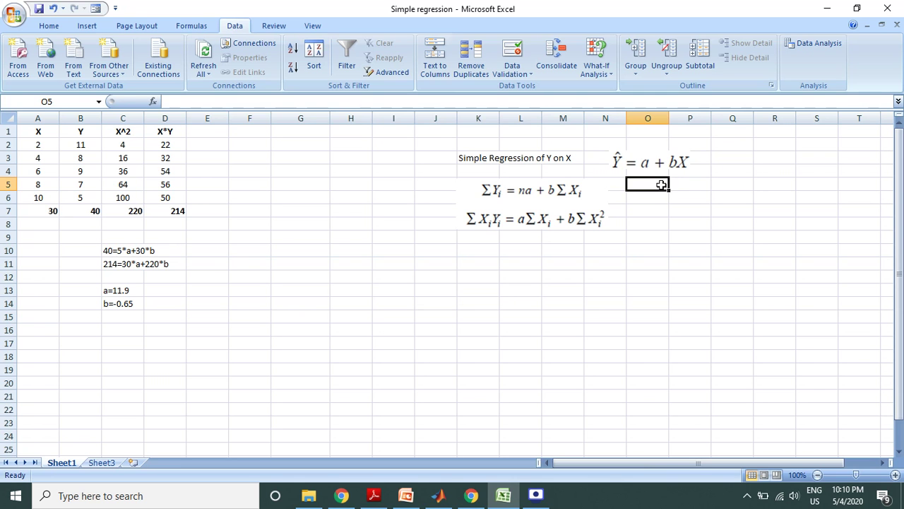
pyautogui.write('y=11.9')
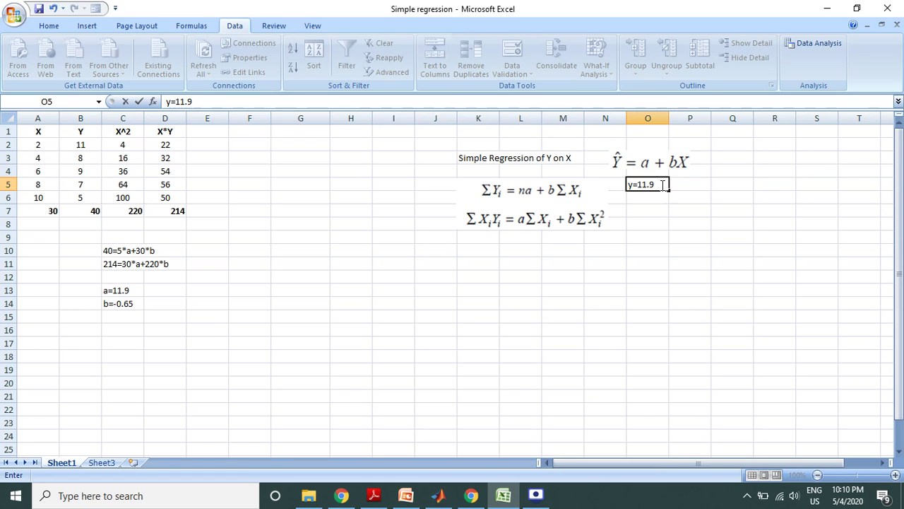
pyautogui.write('65x')
pyautogui.click(656, 220)
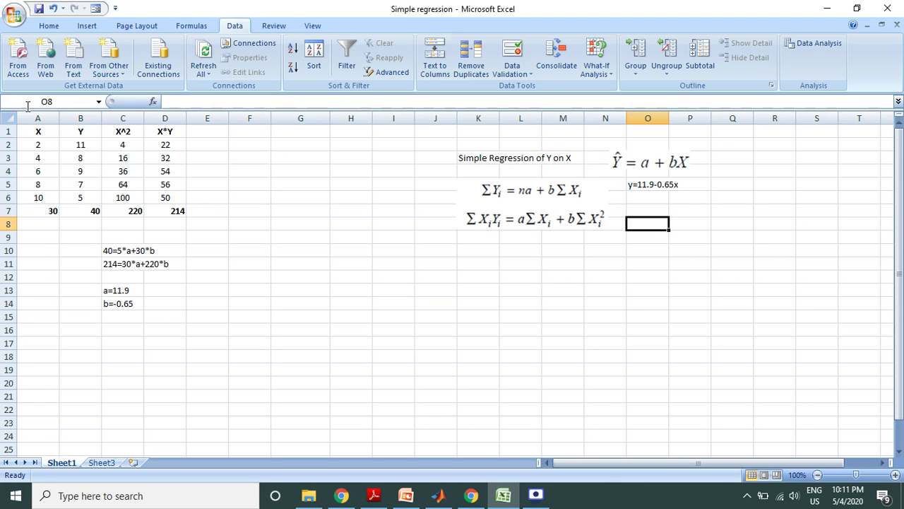
pyautogui.click(233, 163)
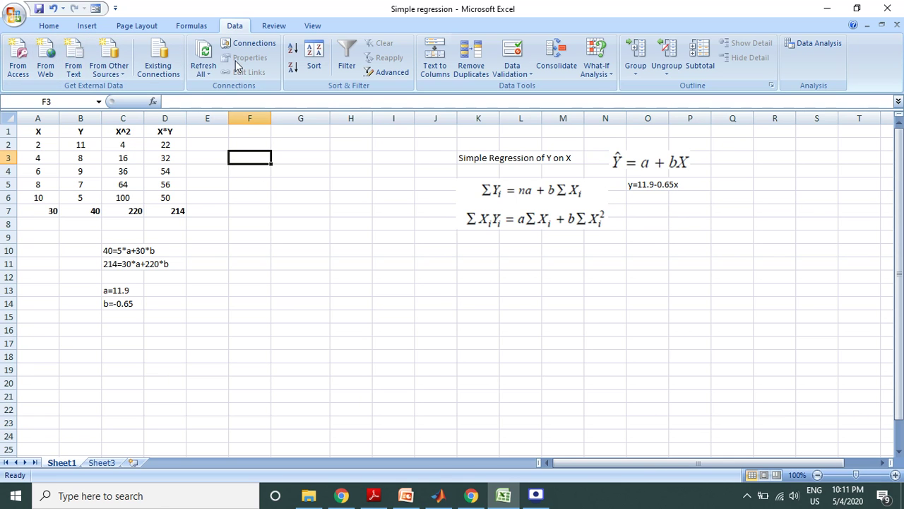
pyautogui.click(46, 27)
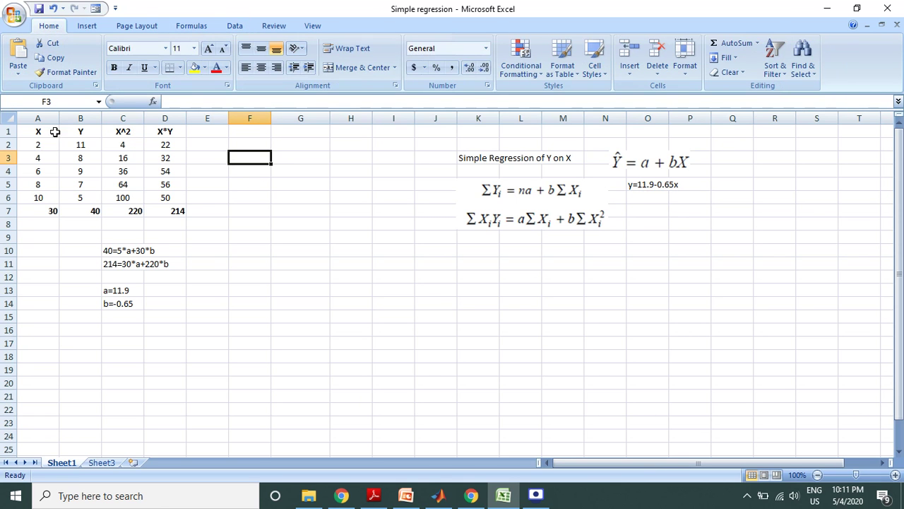
# Insert a markers-only scatter chart of the X and Y data in A1:B6, using the layout with linear trendline, equation and R².
pyautogui.moveTo(39, 135); pyautogui.dragTo(80, 195)
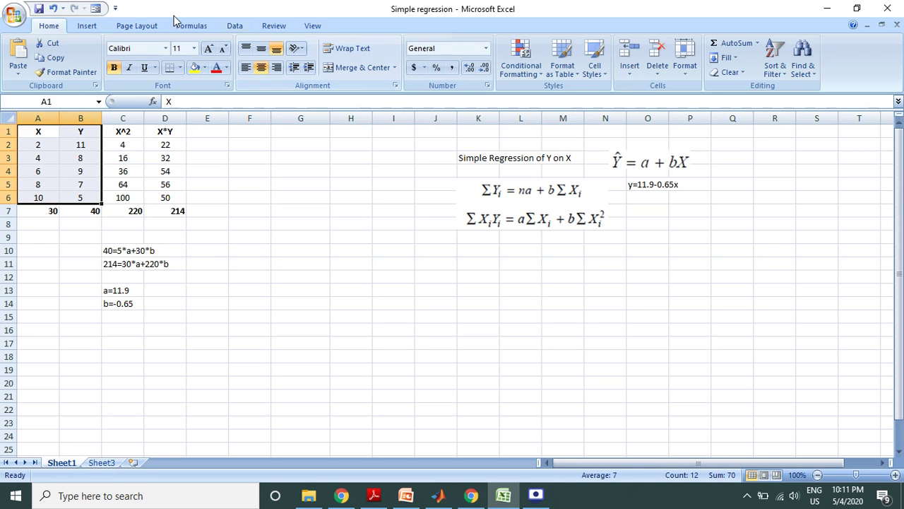
pyautogui.click(88, 27)
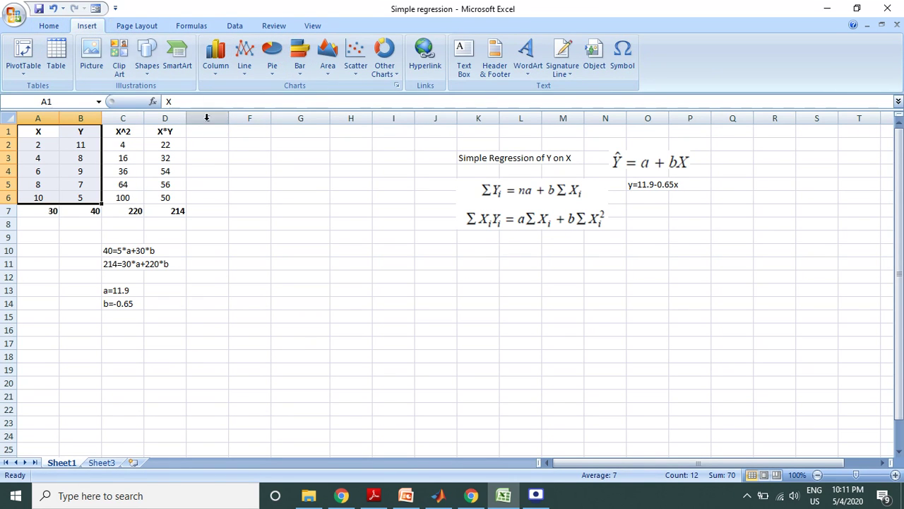
pyautogui.click(355, 62)
pyautogui.click(359, 113)
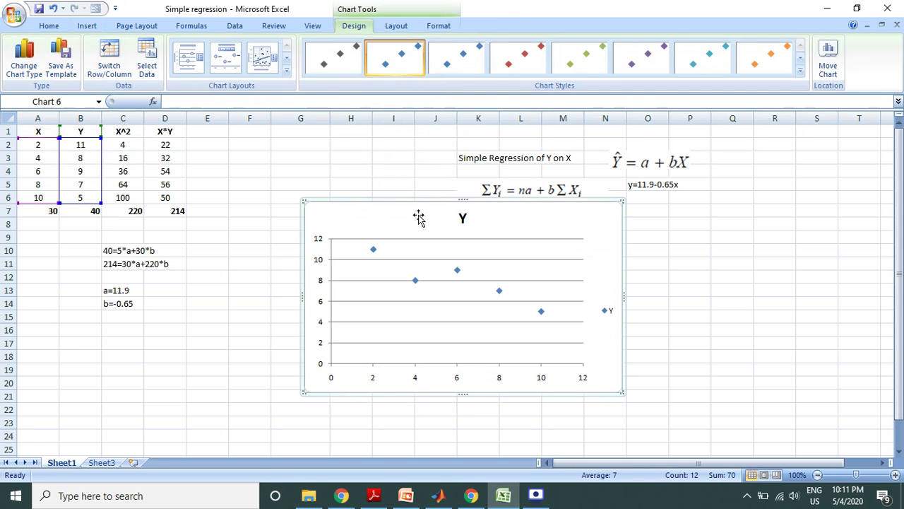
pyautogui.click(286, 70)
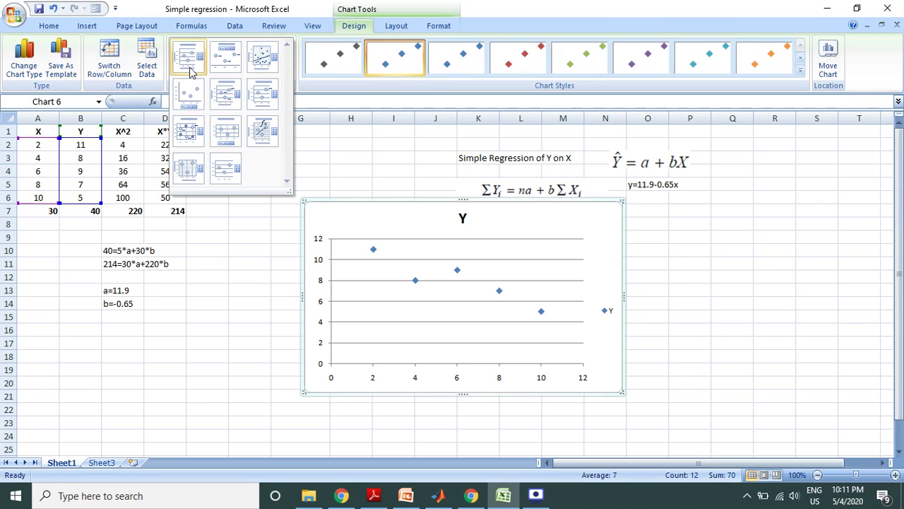
pyautogui.click(265, 136)
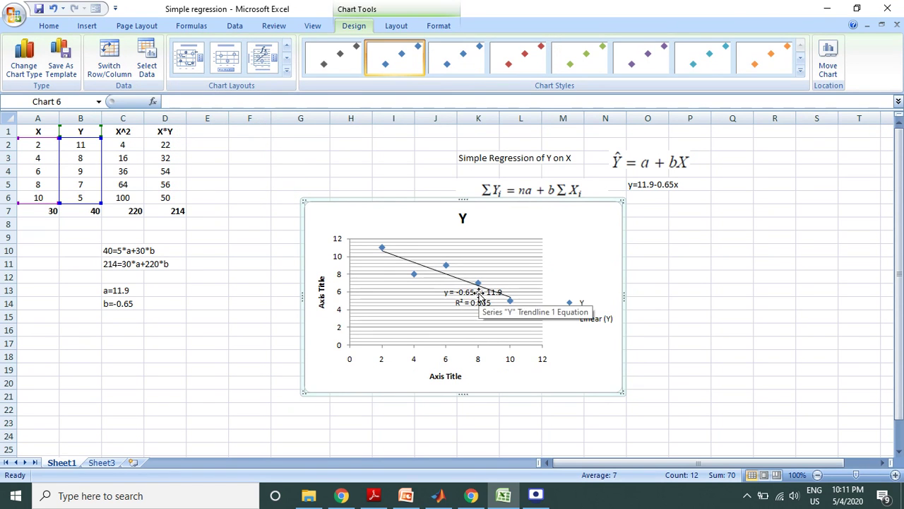
# Move the trendline equation label to the right above the legend, and reposition the chart below the normal equations.
pyautogui.moveTo(475, 294); pyautogui.dragTo(579, 239)
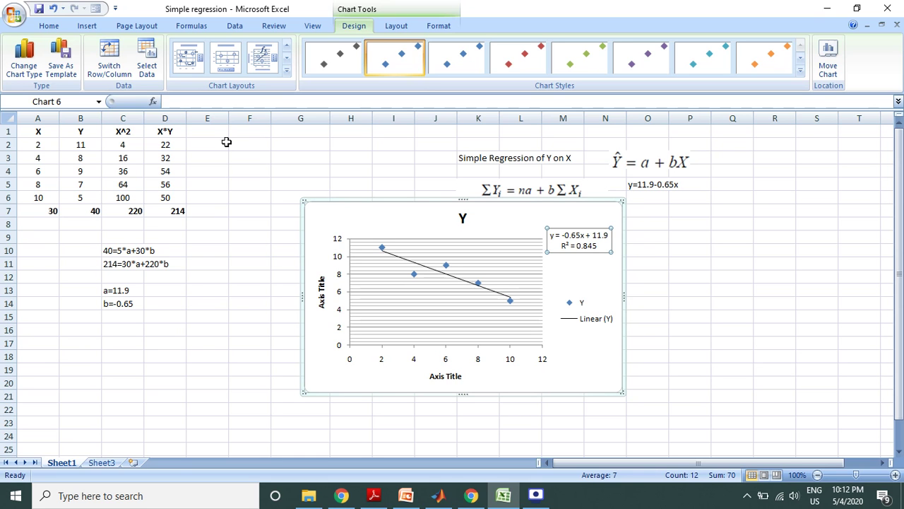
pyautogui.moveTo(430, 209); pyautogui.dragTo(551, 242)
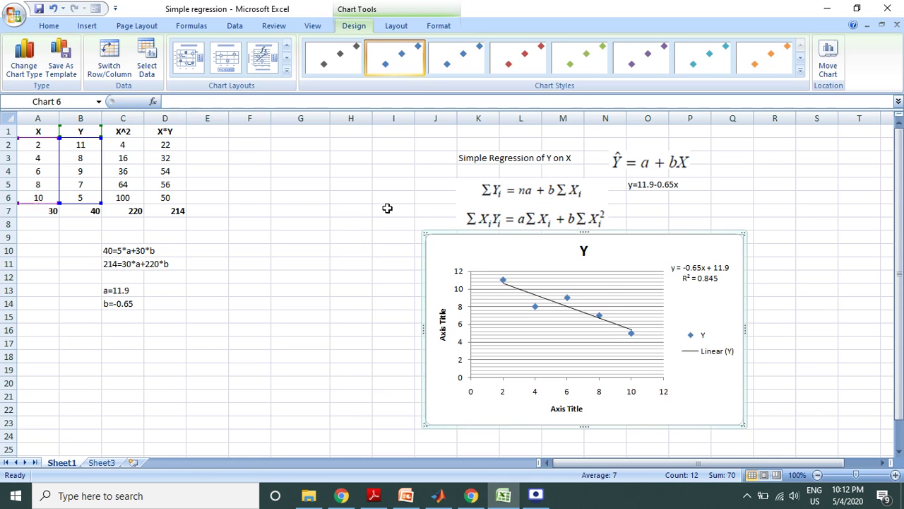
# Start the Regression tool from Data Analysis and set its input Y range to B1:B6.
pyautogui.click(236, 28)
pyautogui.click(813, 44)
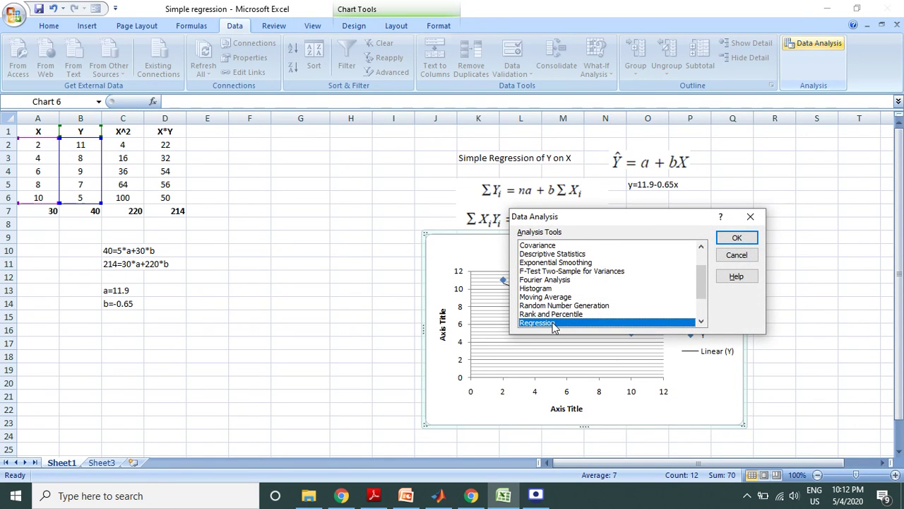
pyautogui.click(546, 297)
pyautogui.click(546, 323)
pyautogui.click(724, 238)
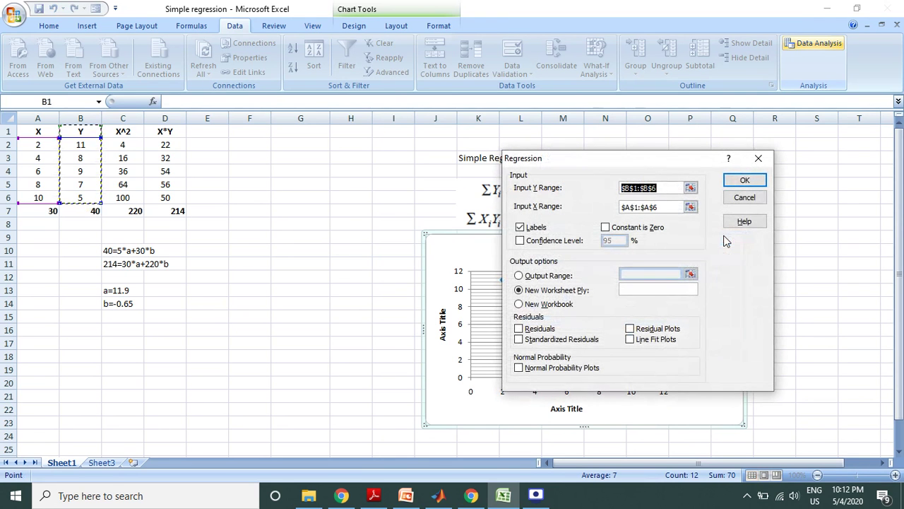
pyautogui.click(689, 184)
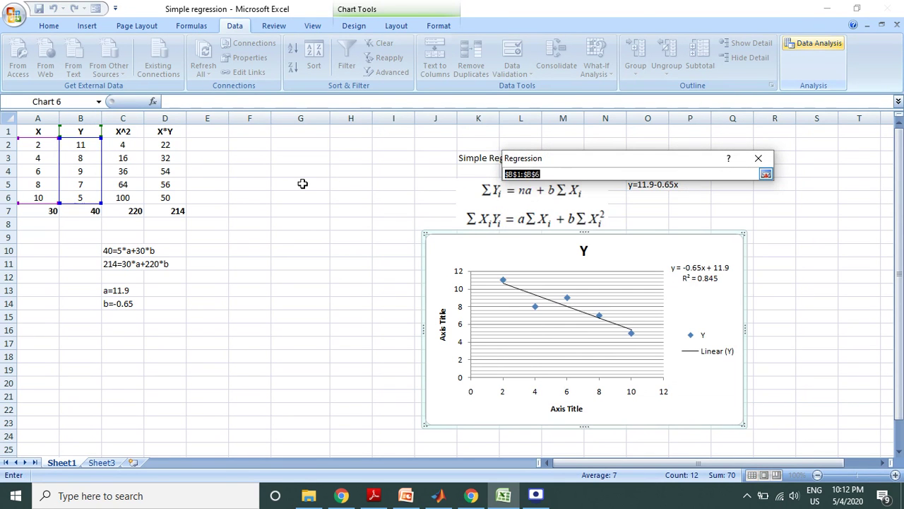
pyautogui.click(81, 135)
pyautogui.moveTo(82, 134); pyautogui.dragTo(82, 197)
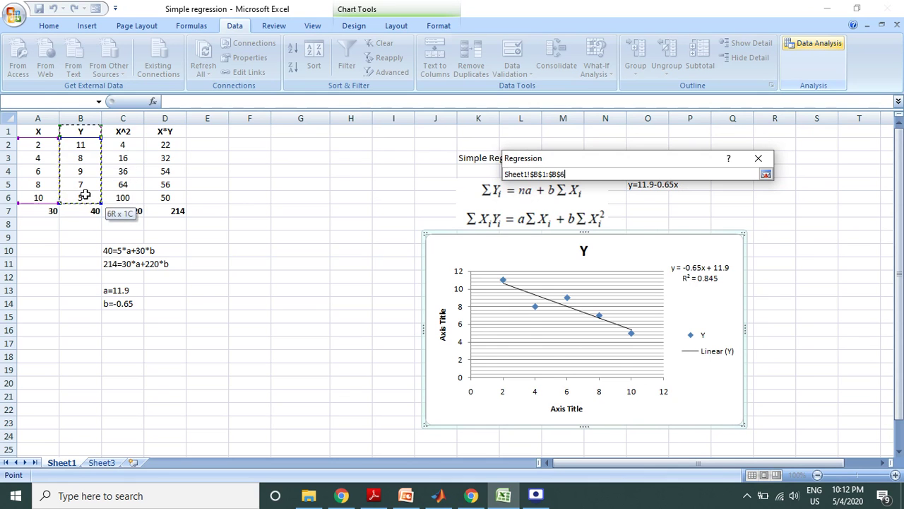
pyautogui.click(766, 174)
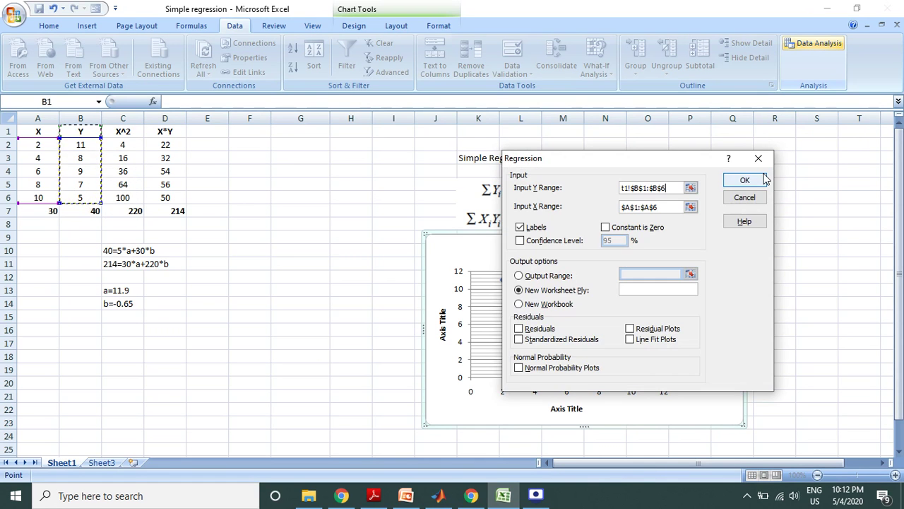
# Try to run the regression with cell A6 as the input X range and labels enabled.
pyautogui.click(691, 206)
pyautogui.moveTo(40, 134); pyautogui.dragTo(44, 196)
pyautogui.click(44, 199)
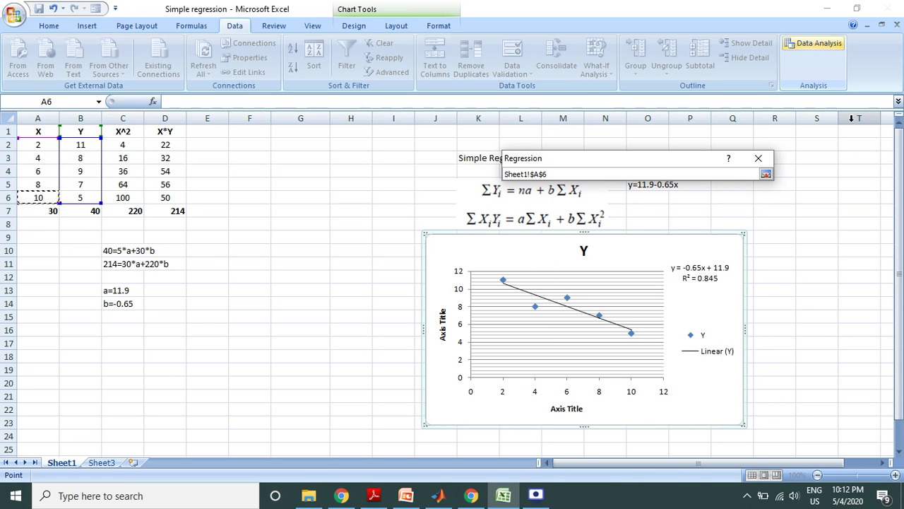
pyautogui.click(767, 175)
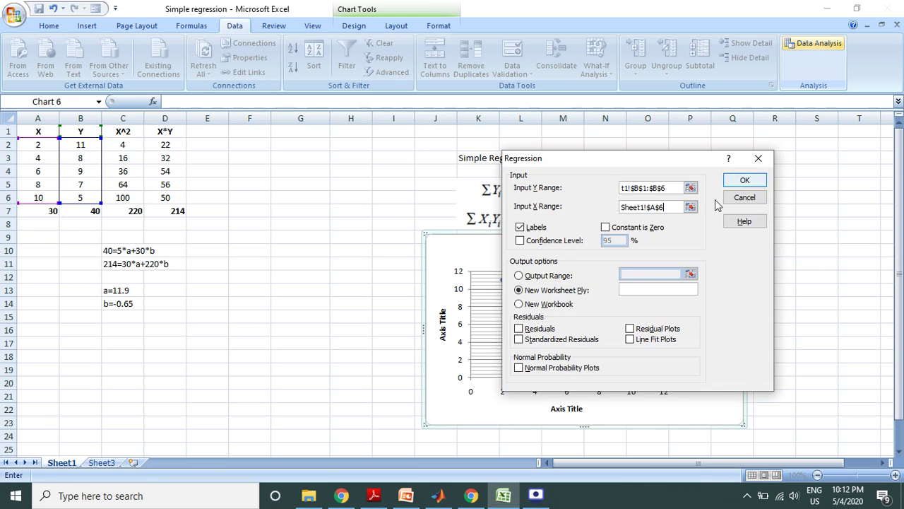
pyautogui.click(520, 228)
pyautogui.click(520, 228)
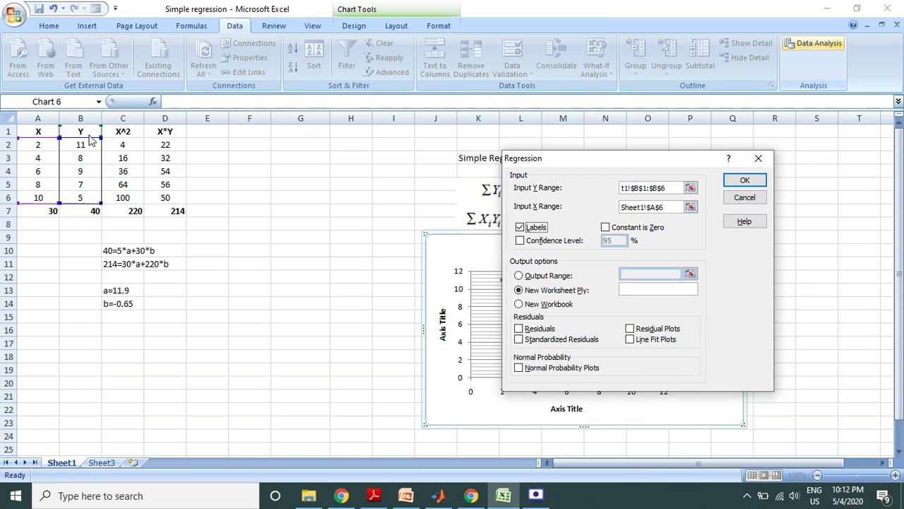
pyautogui.click(745, 182)
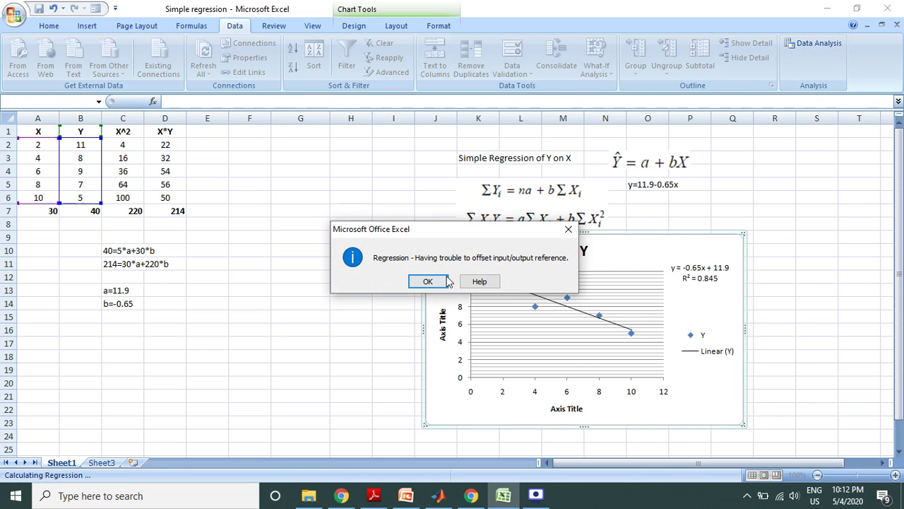
pyautogui.click(447, 280)
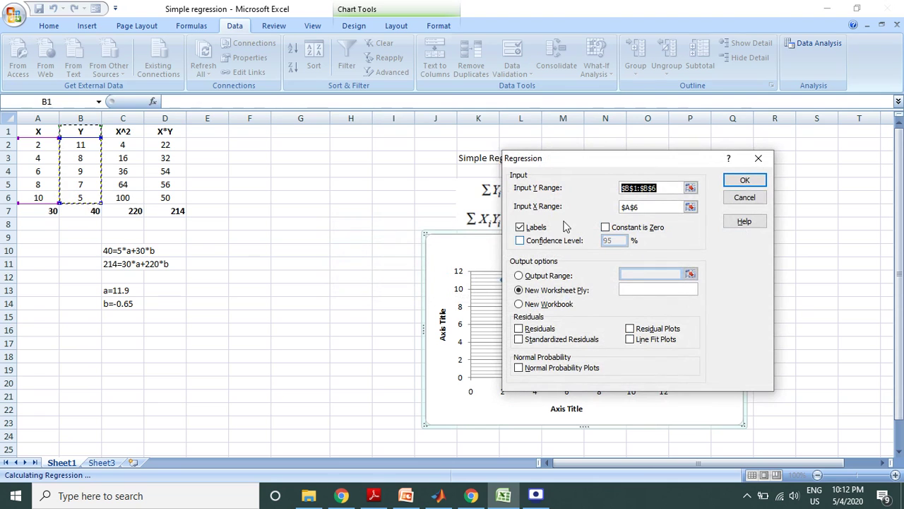
pyautogui.click(691, 207)
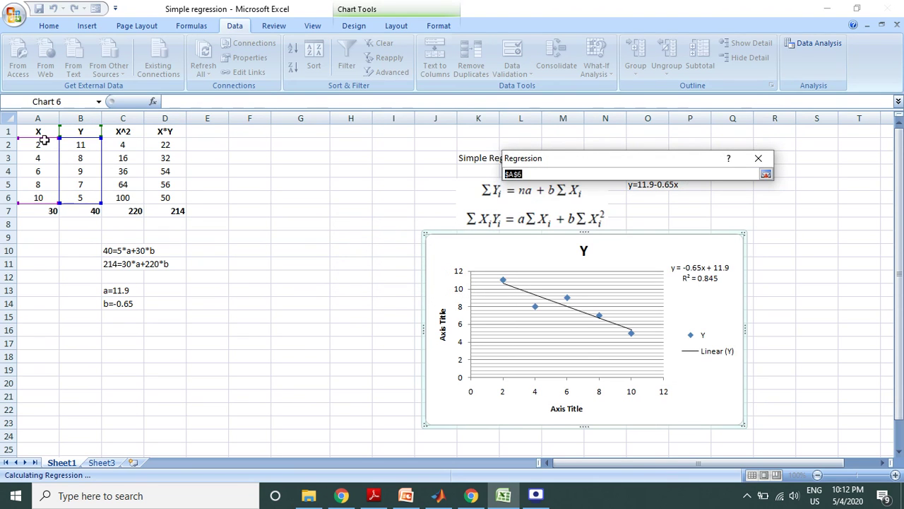
pyautogui.moveTo(42, 133); pyautogui.dragTo(41, 199)
pyautogui.click(767, 175)
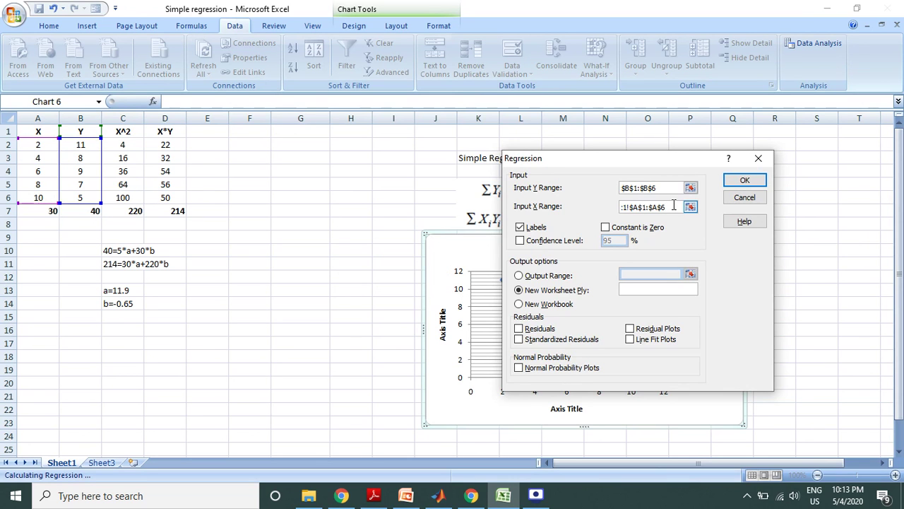
pyautogui.press('BackSpace')
pyautogui.press('BackSpace')
pyautogui.press('BackSpace')
pyautogui.press('BackSpace')
pyautogui.press('BackSpace')
pyautogui.press('BackSpace')
pyautogui.press('BackSpace')
pyautogui.press('BackSpace')
# Set the input X range to A1:A6 and run the regression with labels, sending the output to a new worksheet.
pyautogui.click(691, 206)
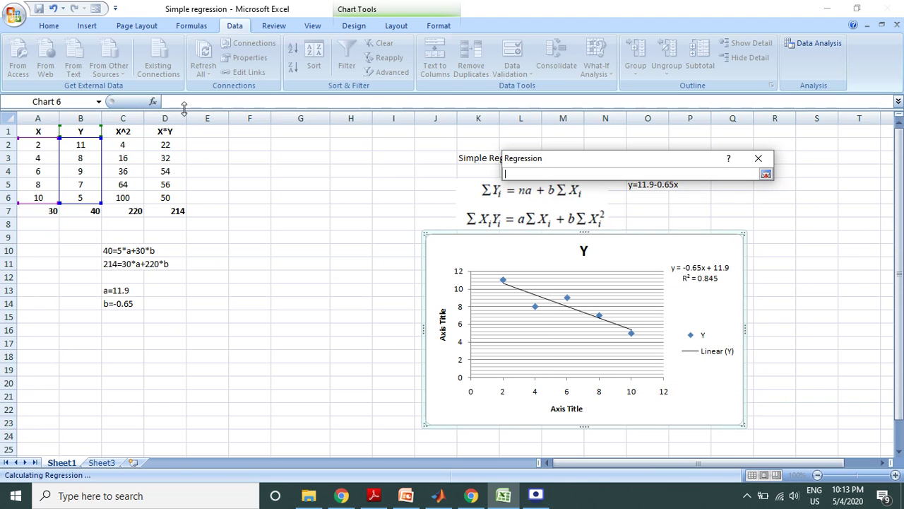
pyautogui.moveTo(53, 132); pyautogui.dragTo(43, 198)
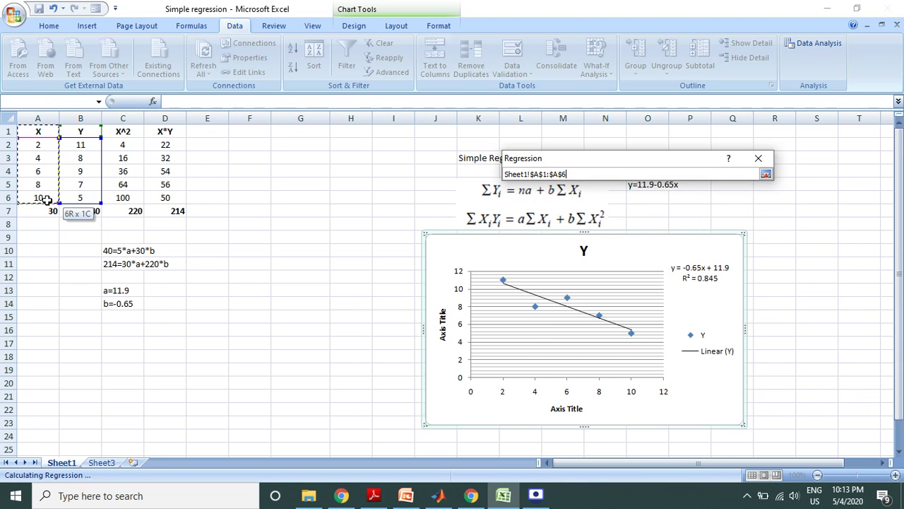
pyautogui.click(766, 173)
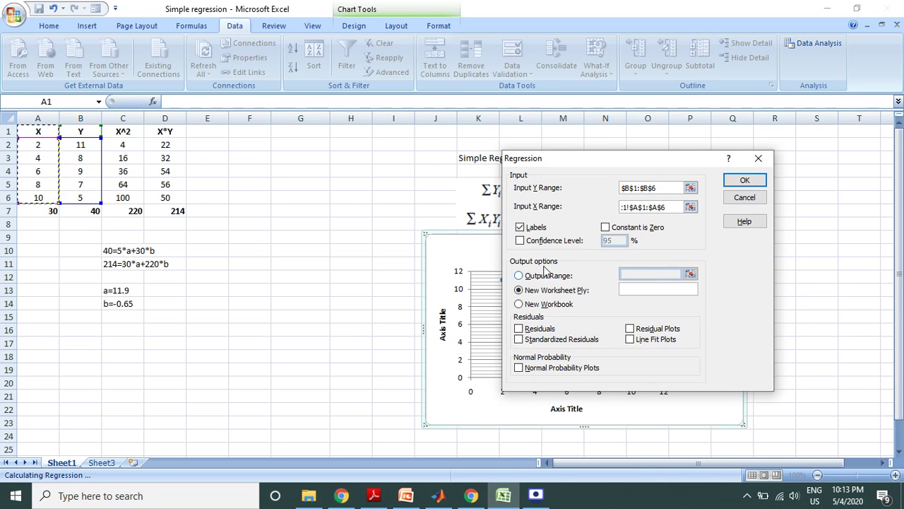
pyautogui.click(742, 179)
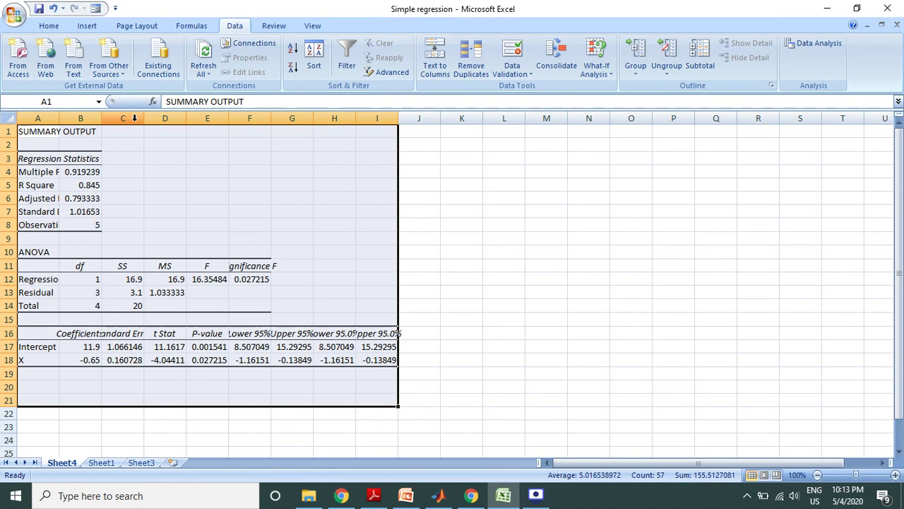
# Widen columns B and A of the regression summary output to make their labels and values readable.
pyautogui.moveTo(101, 118); pyautogui.dragTo(143, 118)
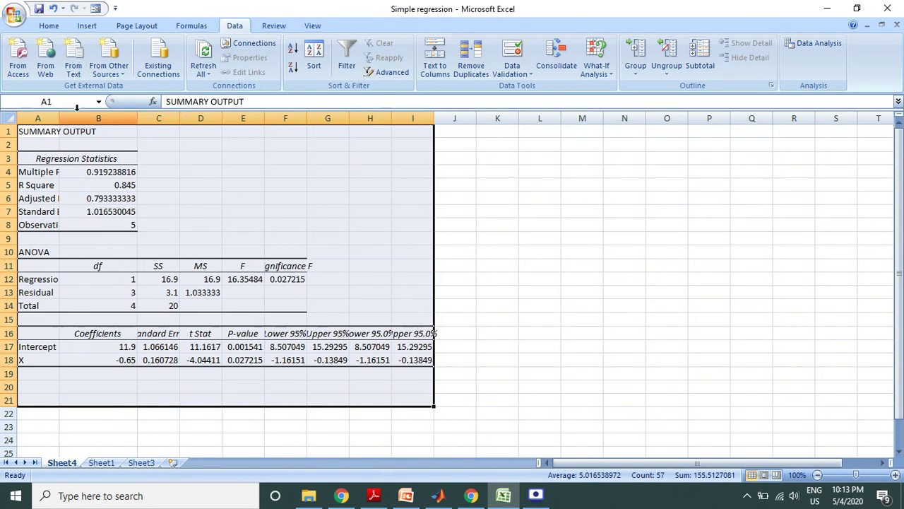
pyautogui.moveTo(60, 118); pyautogui.dragTo(86, 117)
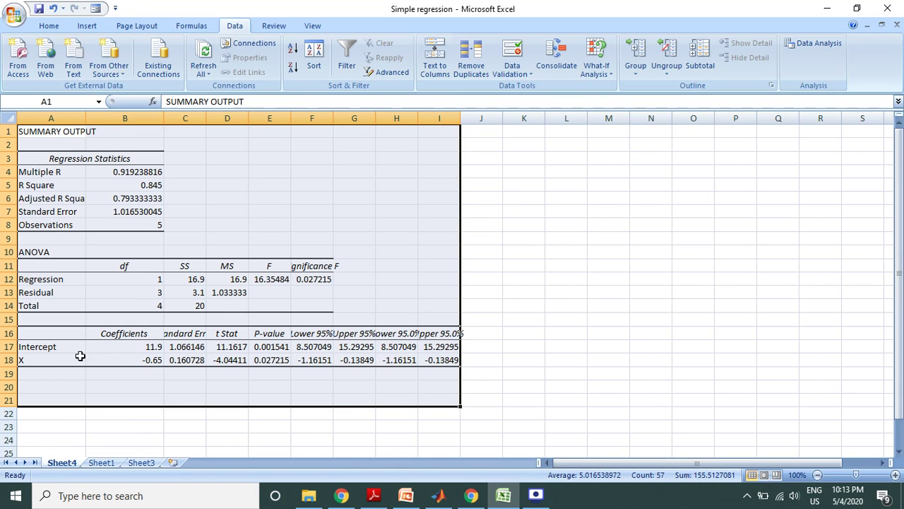
# Examine the X coefficient, the intercept and R Square in the regression output, and return to Sheet1.
pyautogui.click(134, 363)
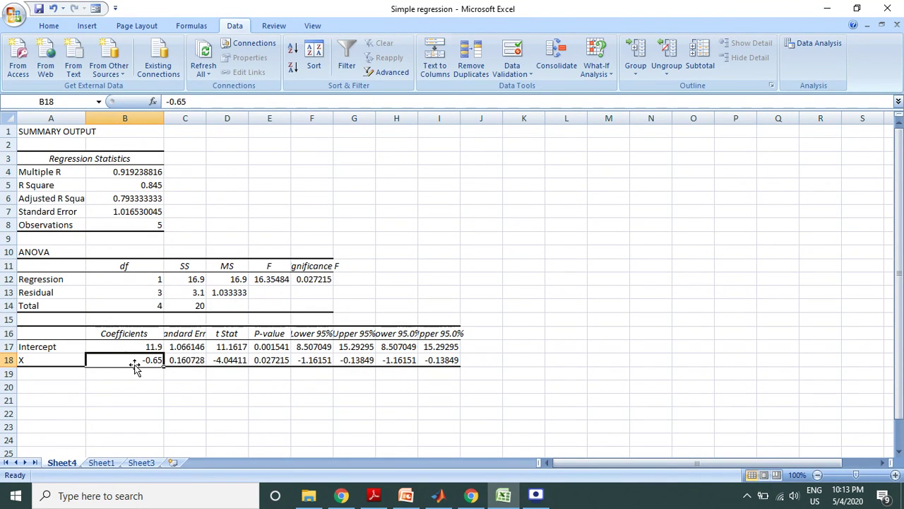
pyautogui.click(114, 346)
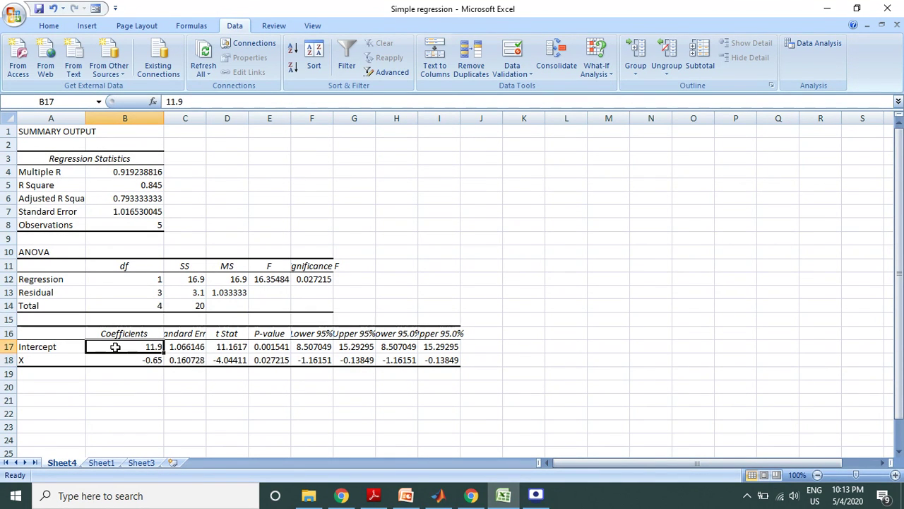
pyautogui.click(124, 184)
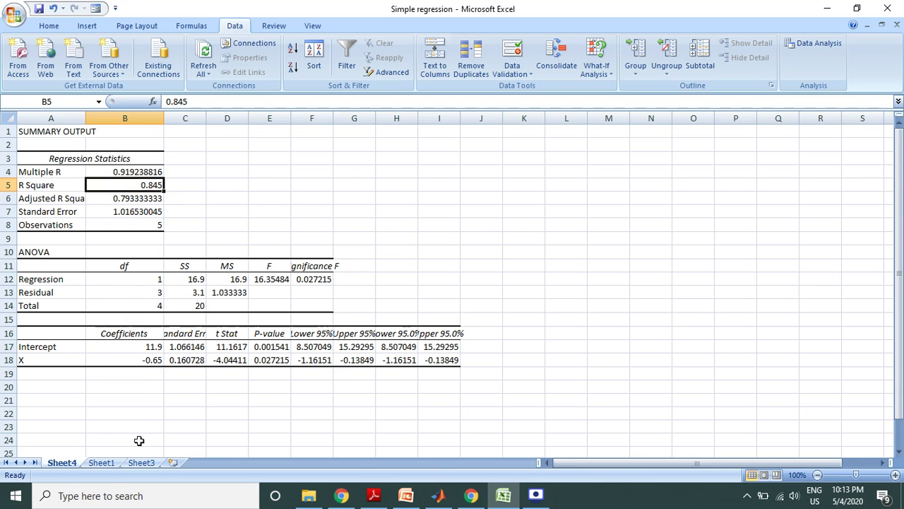
pyautogui.click(100, 463)
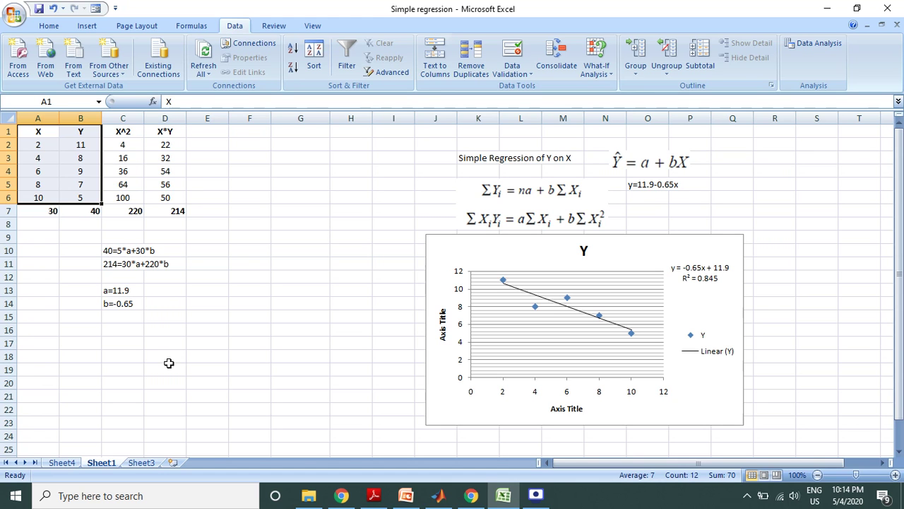
pyautogui.click(215, 326)
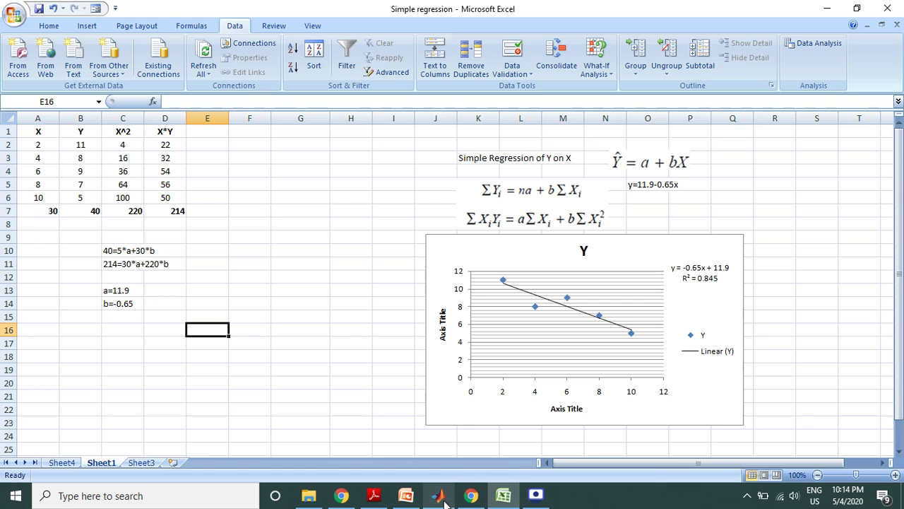
# Switch to MATLAB and define the vector X=[2 4 6 8 10]; from the X column of the Excel sheet.
pyautogui.moveTo(438, 500)
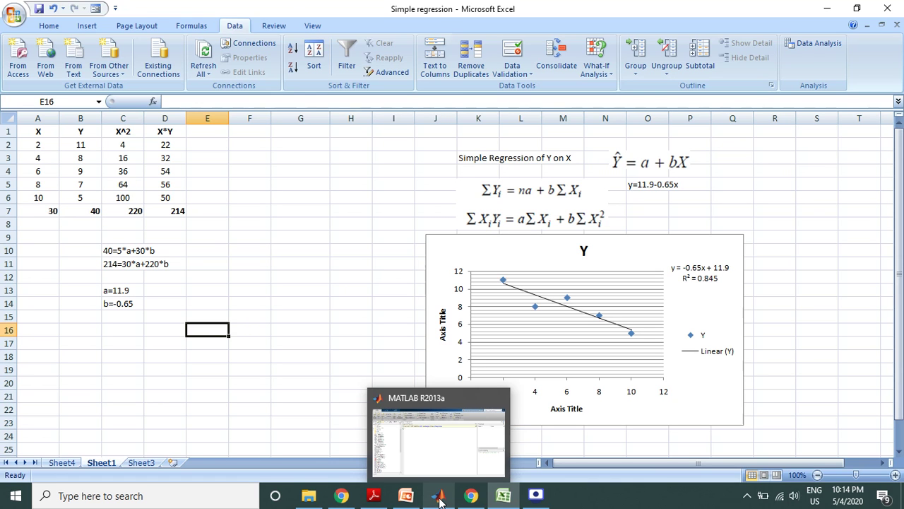
pyautogui.click(439, 498)
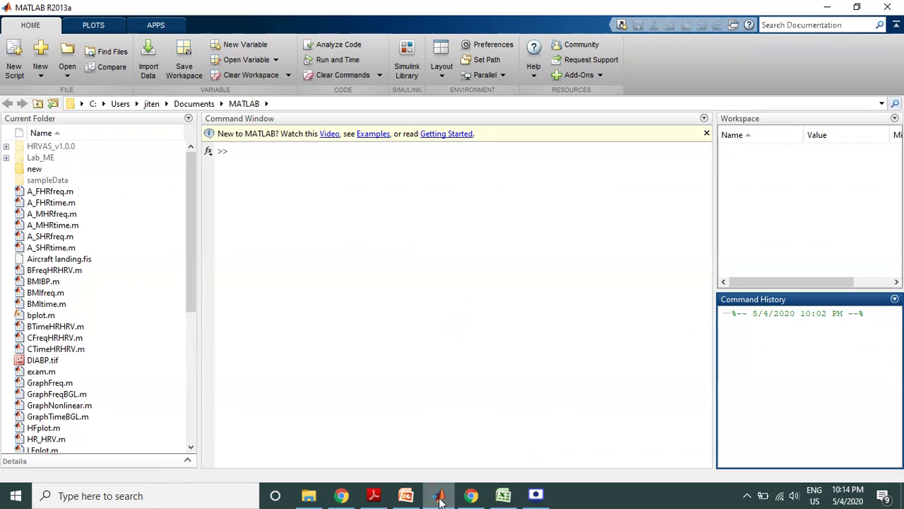
pyautogui.click(245, 151)
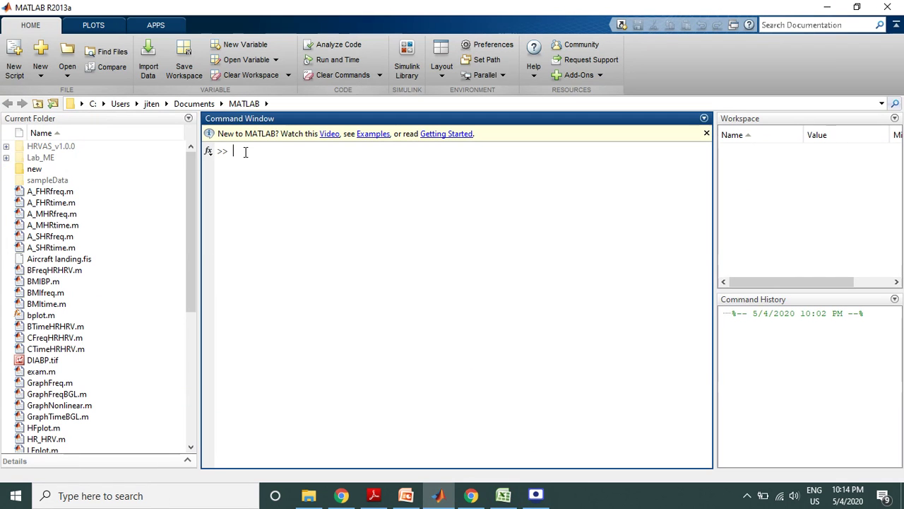
pyautogui.write('x=')
pyautogui.write('[')
pyautogui.click(503, 494)
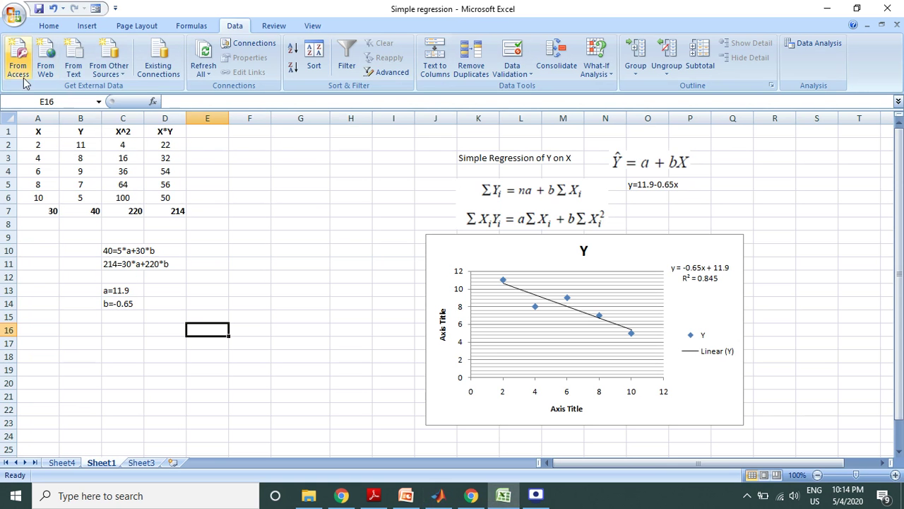
pyautogui.click(437, 496)
pyautogui.write('2')
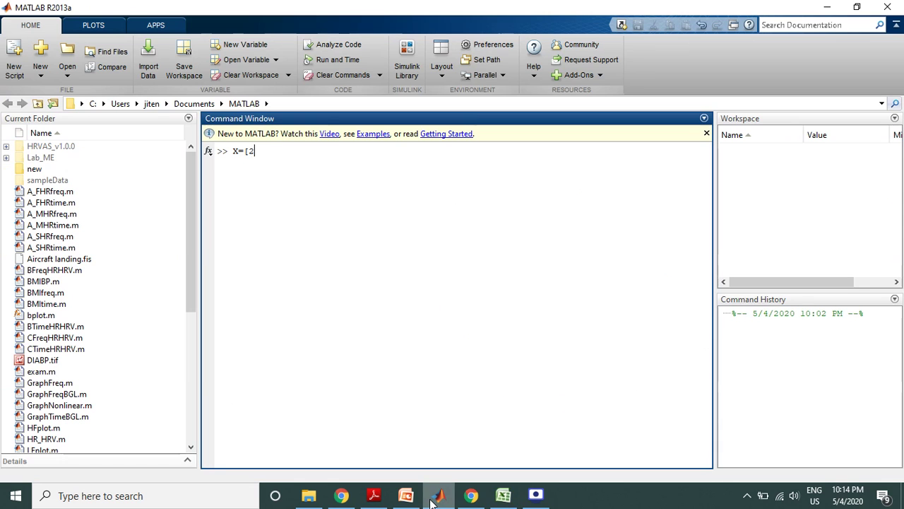
pyautogui.write(' 4 6 8 10];')
pyautogui.press('Return')
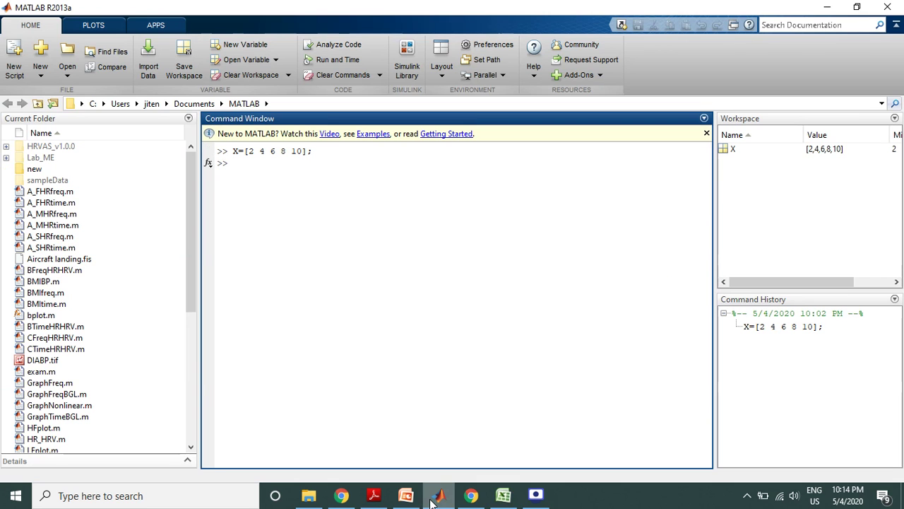
# Check the Y column in the Excel sheet and define the vector Y=[11 8 9 7 5]; in MATLAB.
pyautogui.click(512, 499)
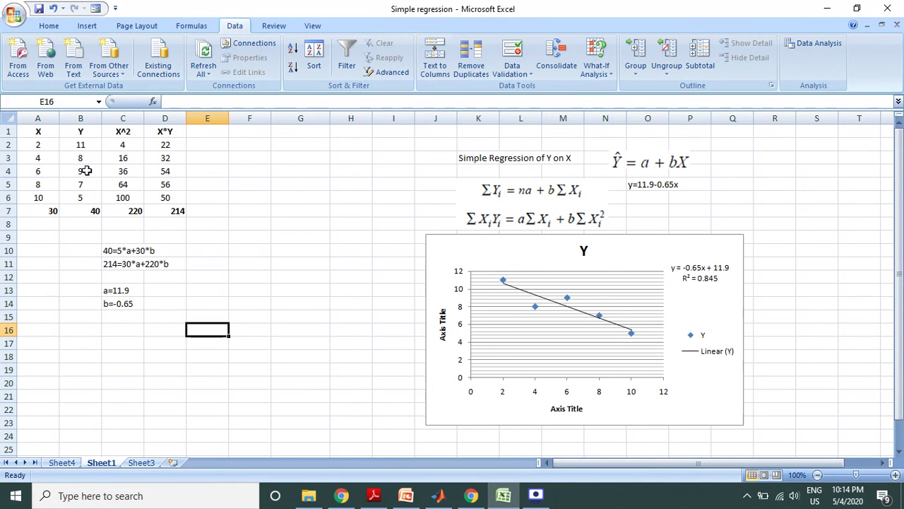
pyautogui.click(438, 496)
pyautogui.write('Y')
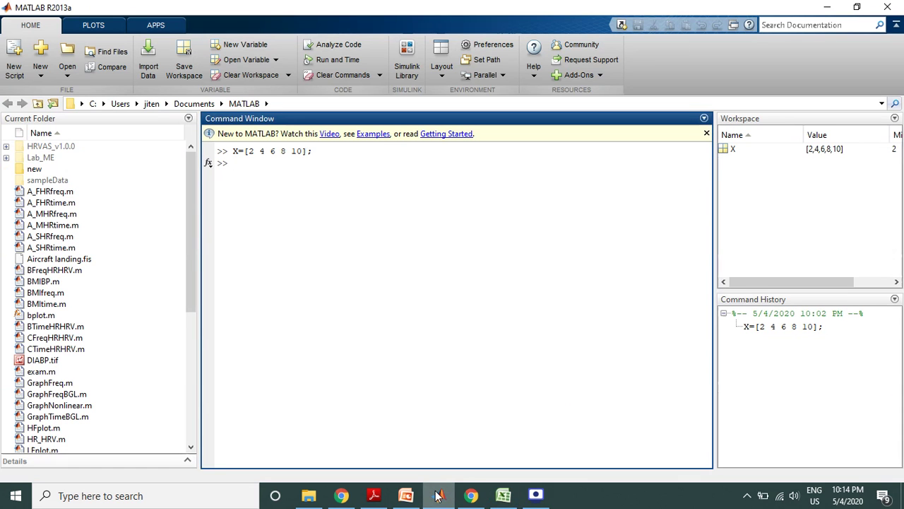
pyautogui.write('=[11')
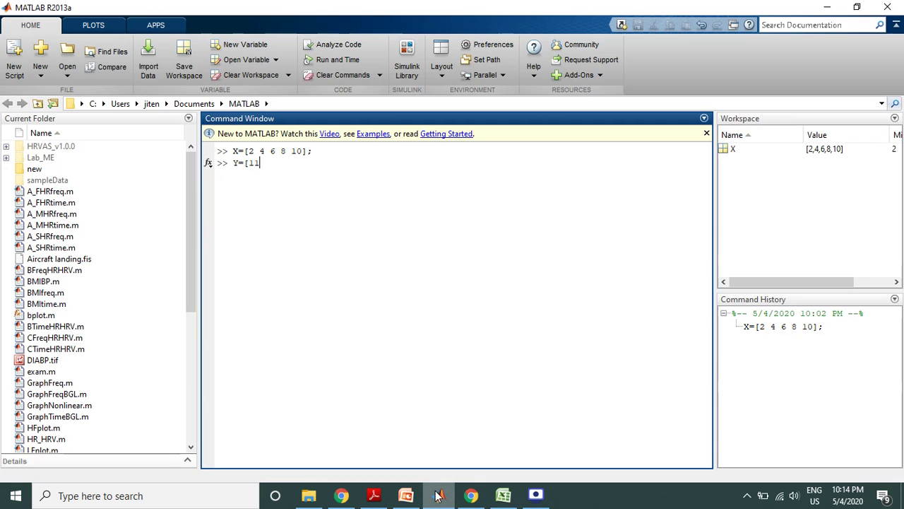
pyautogui.write(' 8 9 7 5];')
pyautogui.press('Return')
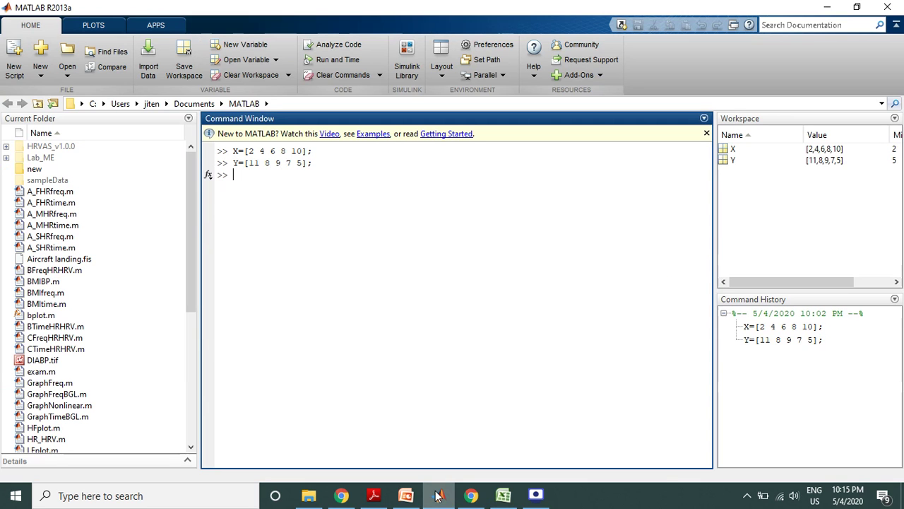
# Compute the correlation, slope and intercept by running [r b a]=regression(X,Y).
pyautogui.write('[')
pyautogui.write('r b a]=regression')
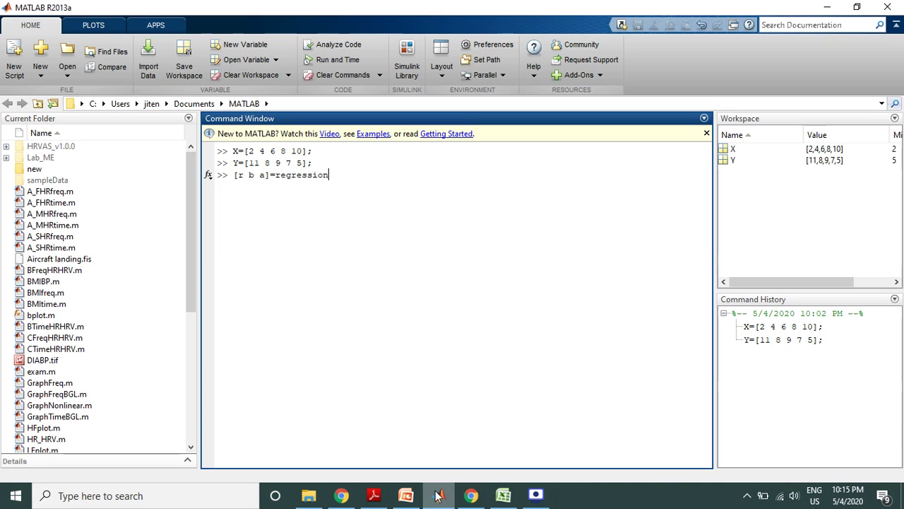
pyautogui.write('(X,')
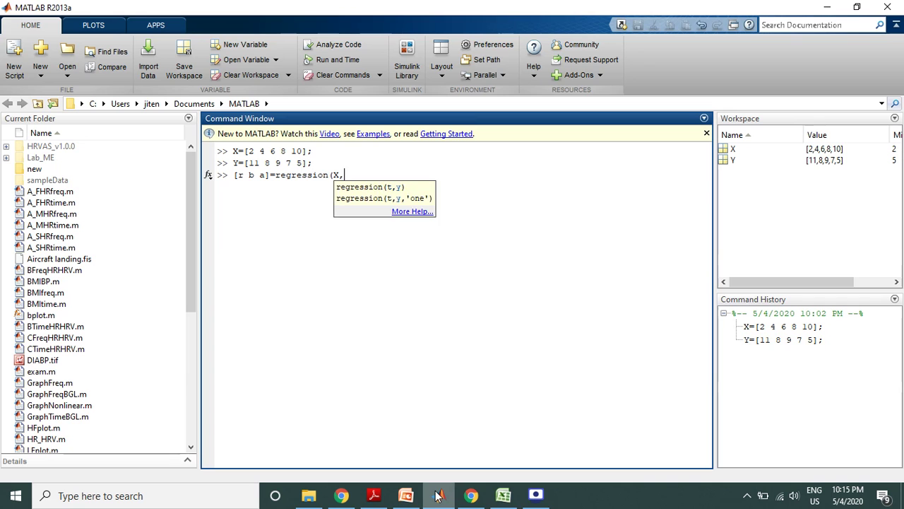
pyautogui.write('Y)')
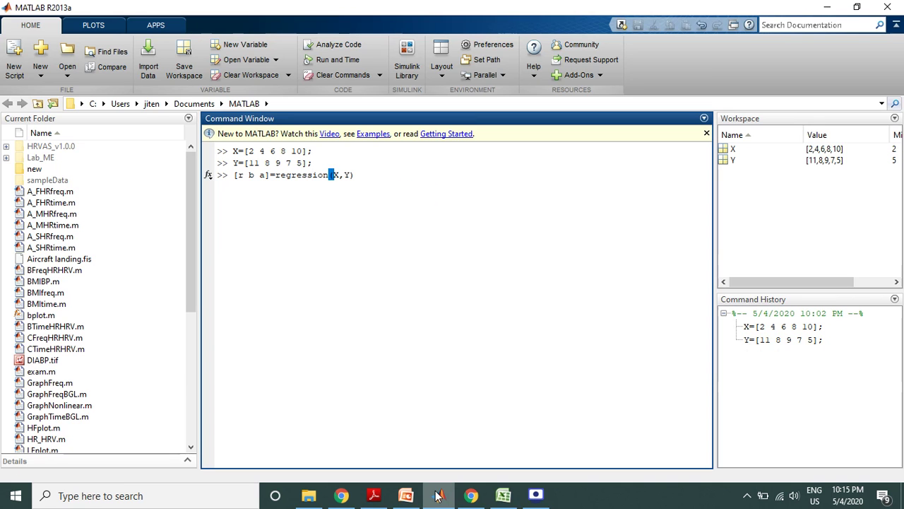
pyautogui.press('Return')
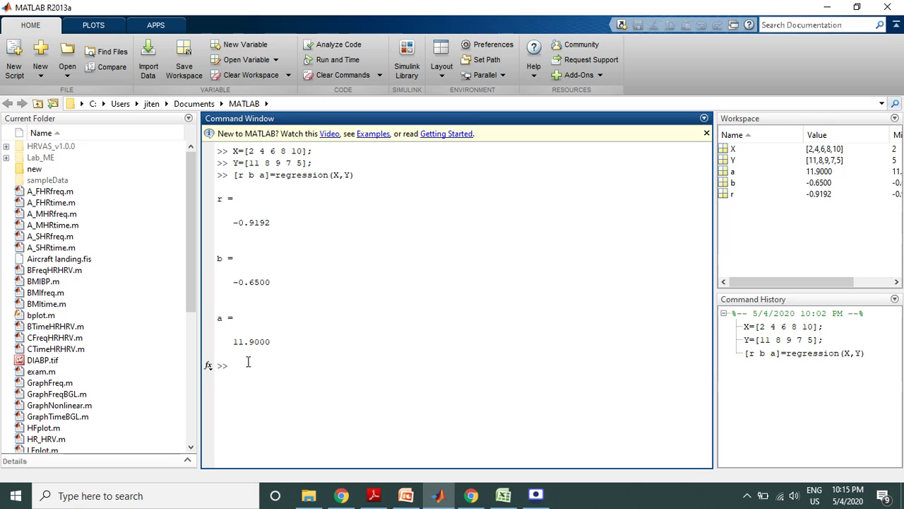
# Plot the data with scatter(X,Y) and add a linear fit to the figure through Basic Fitting.
pyautogui.write('scatter(X,Y)')
pyautogui.press('Return')
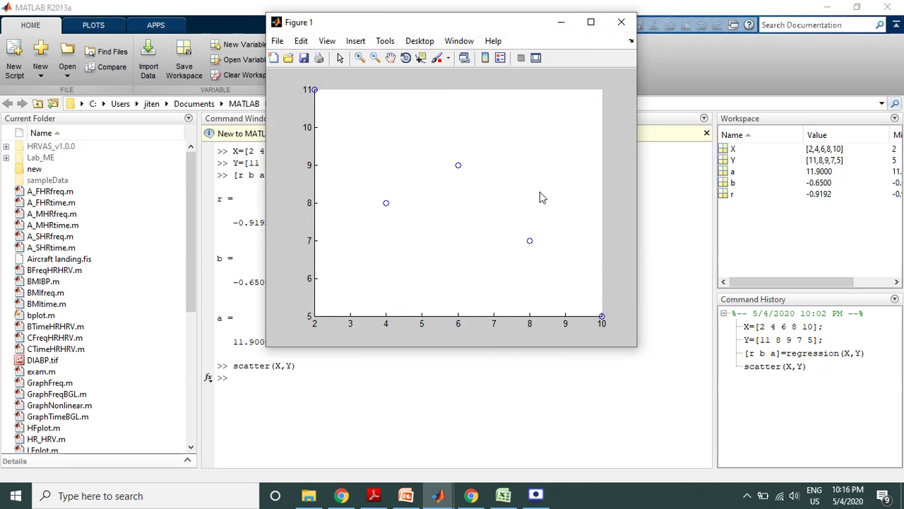
pyautogui.click(388, 44)
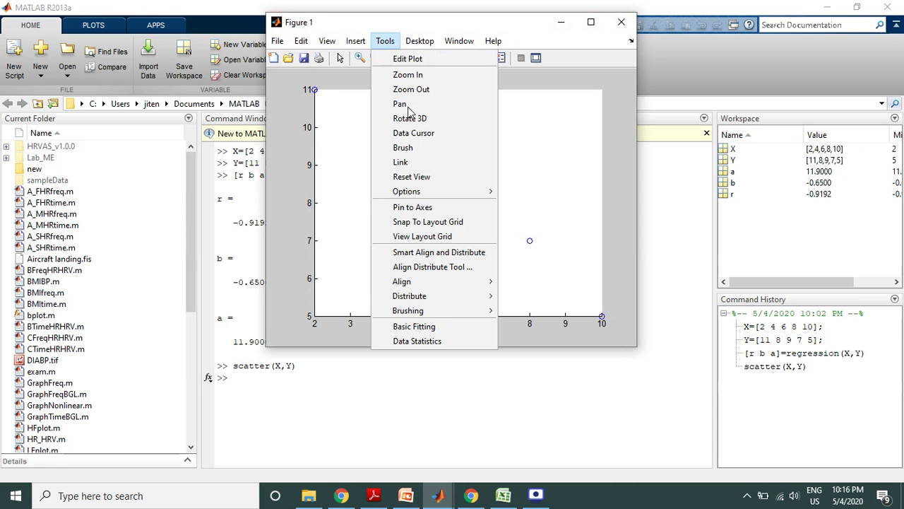
pyautogui.click(424, 326)
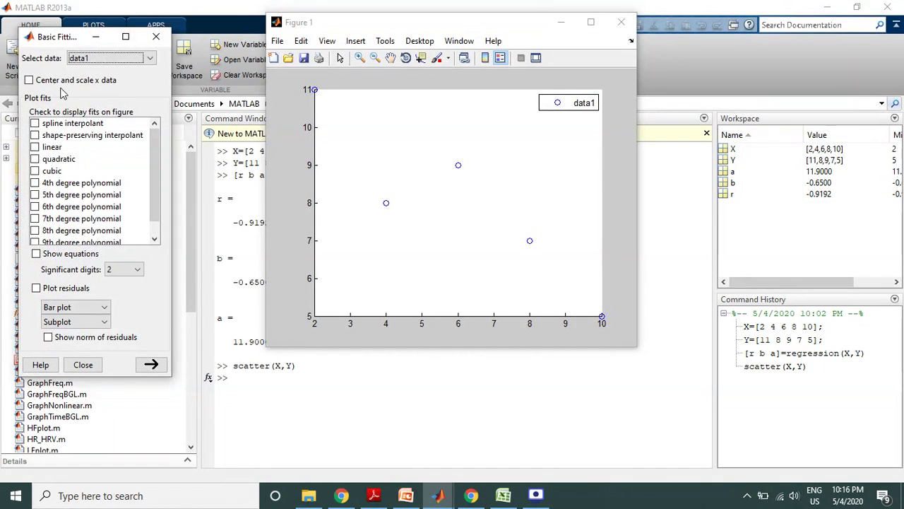
pyautogui.click(35, 147)
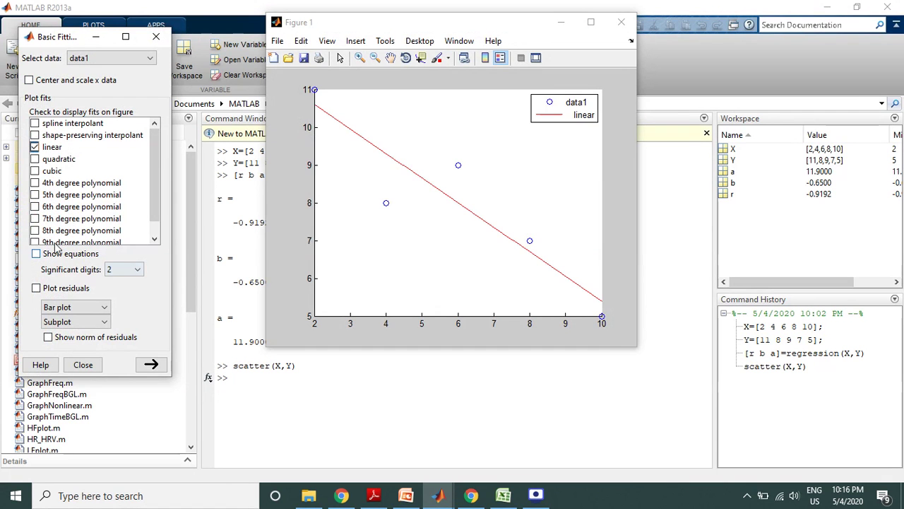
# Show the linear fit's equation on the figure with 3 significant digits, and switch back to the Excel worksheet.
pyautogui.click(36, 253)
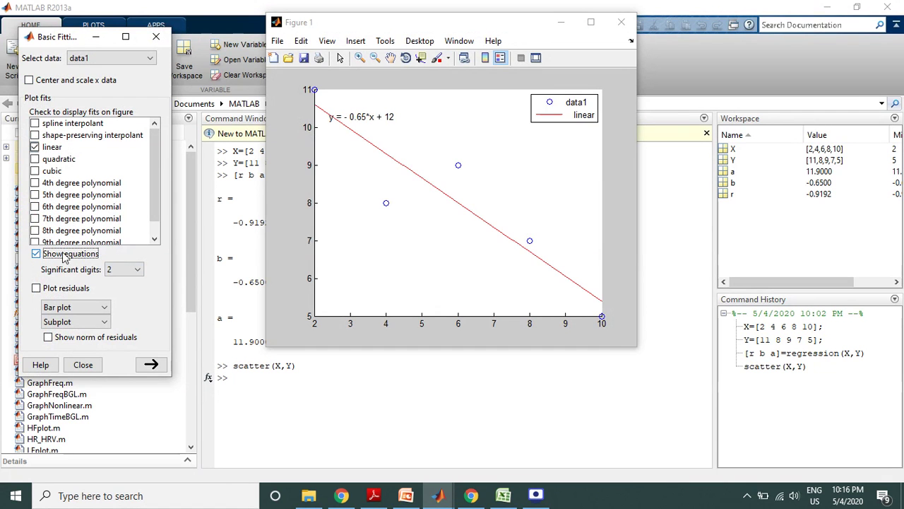
pyautogui.click(125, 269)
pyautogui.click(130, 295)
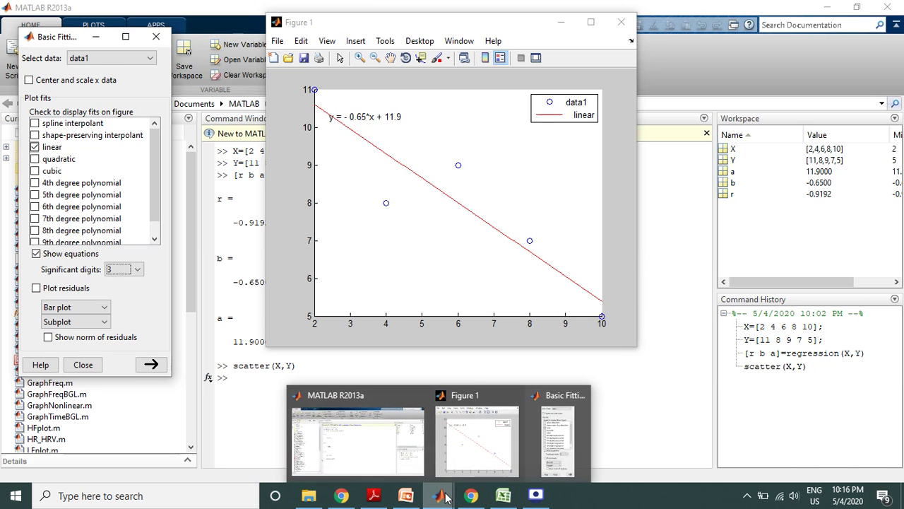
pyautogui.click(503, 496)
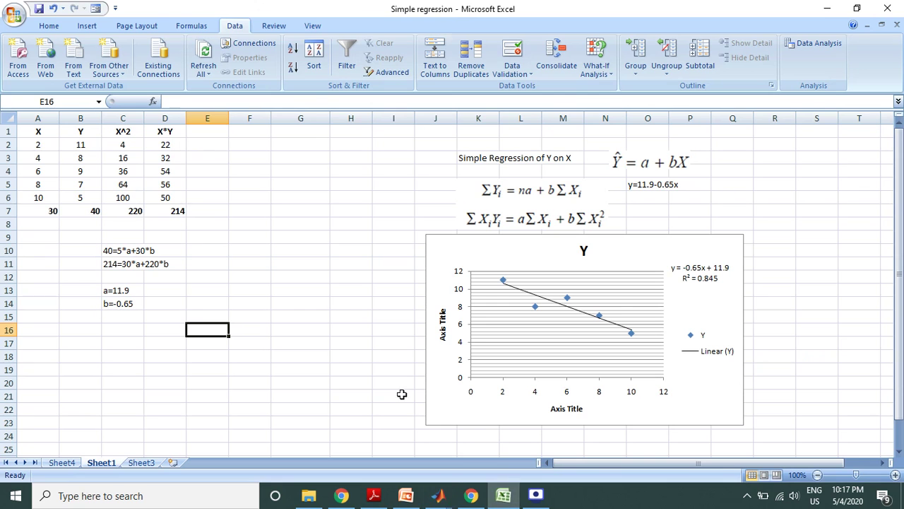